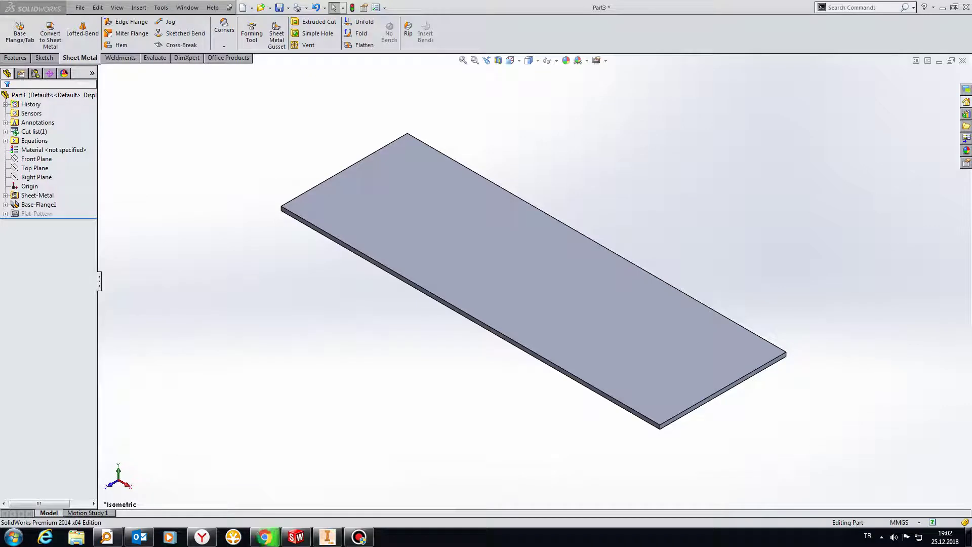
Step: Sketch a line on the plate's top face from its top edge to its bottom edge
click(506, 254)
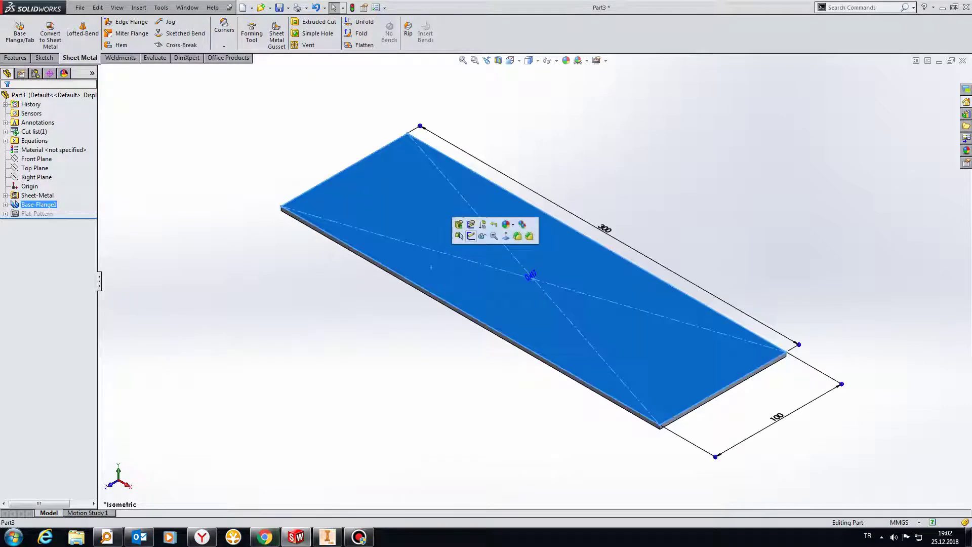
click(476, 238)
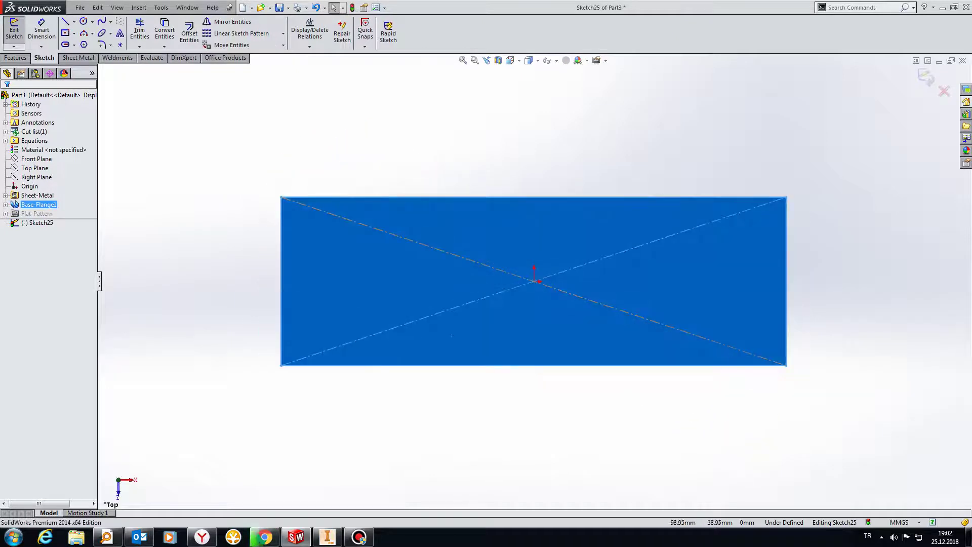
key(l)
click(391, 197)
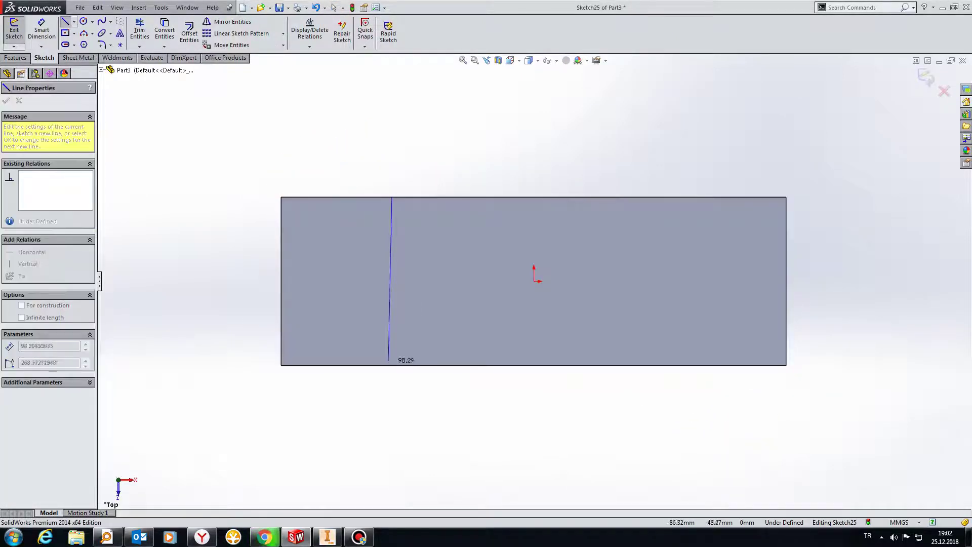
click(392, 365)
key(Escape)
Step: Dimension the line 75 mm from the plate's left edge and exit the sketch
click(41, 30)
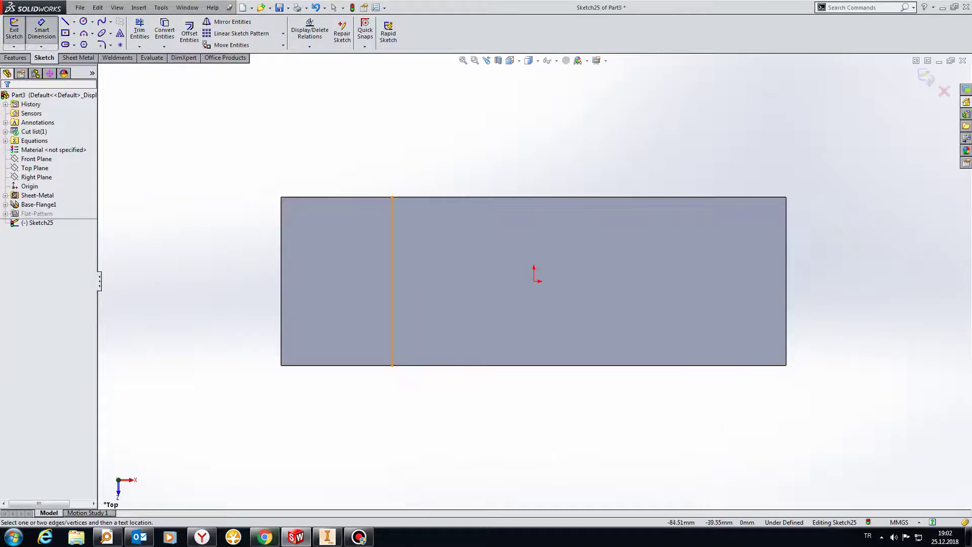
click(281, 281)
click(392, 304)
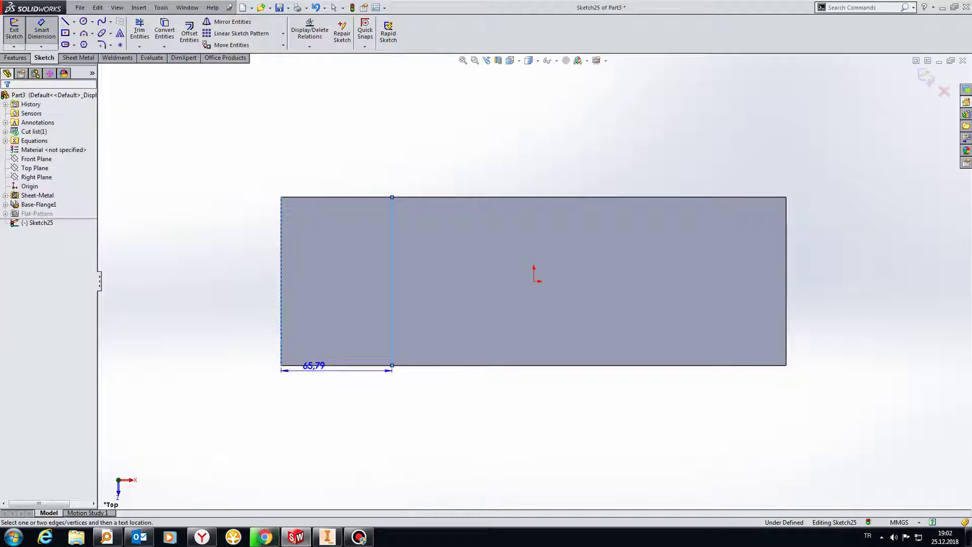
click(354, 387)
text(75)
key(Return)
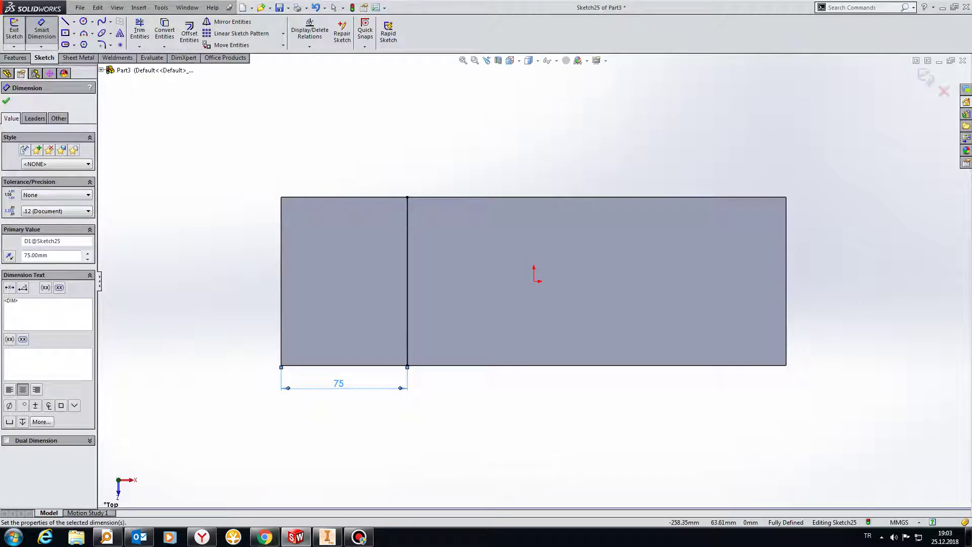
click(14, 31)
Step: Snap to an isometric view and start a Jog feature on the Sketch25 line
key(ctrl+7)
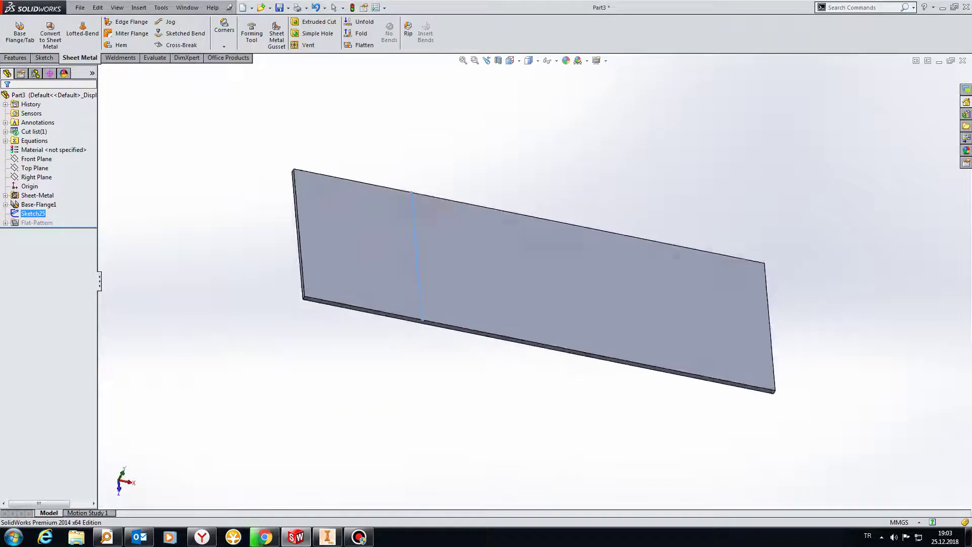
key(space)
key(ctrl+7)
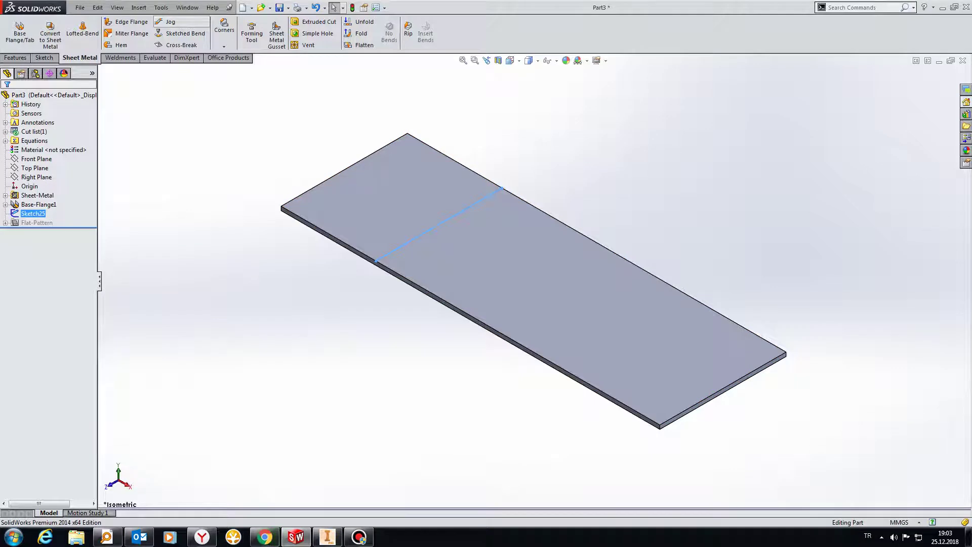
click(181, 24)
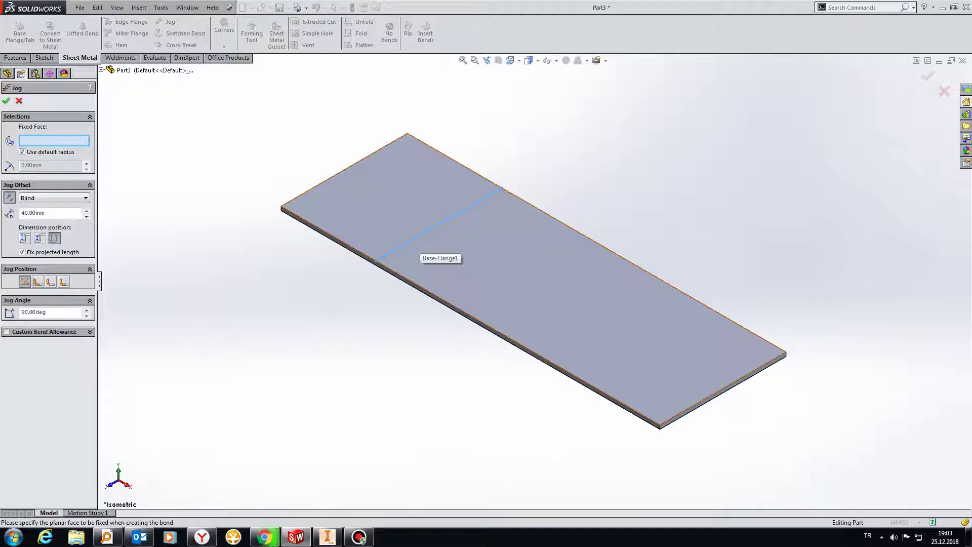
Step: Try the right portion as the fixed face, then settle on the left portion
click(380, 210)
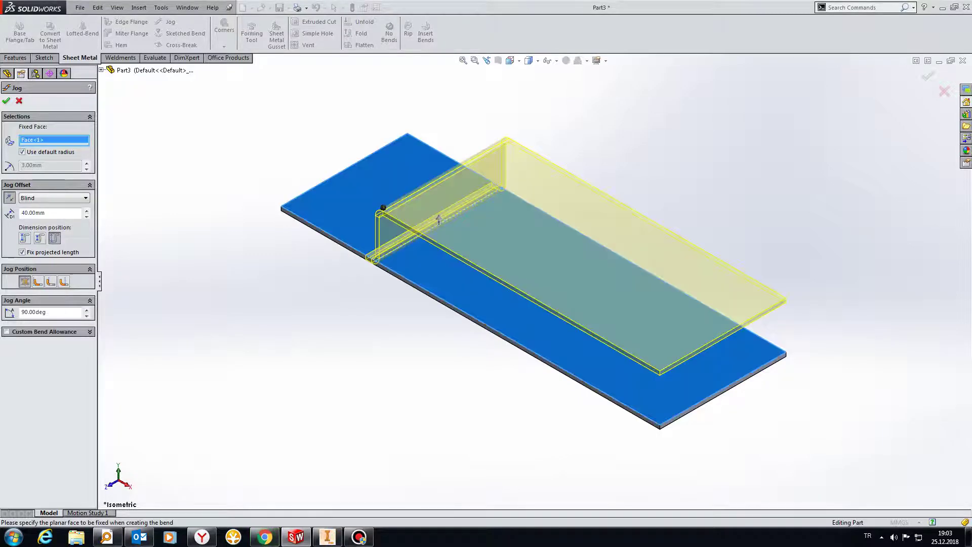
middle_drag(380, 210, 423, 219)
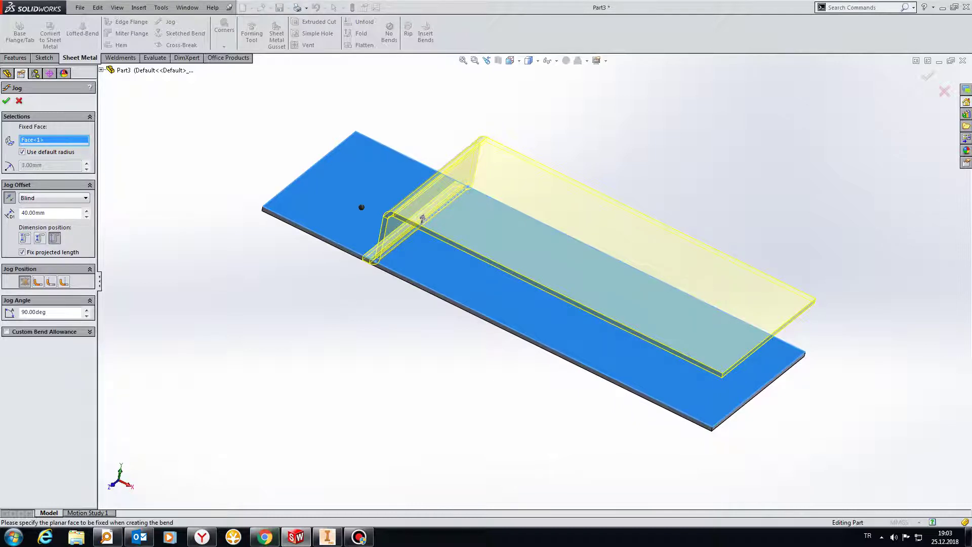
right_click(51, 140)
click(61, 157)
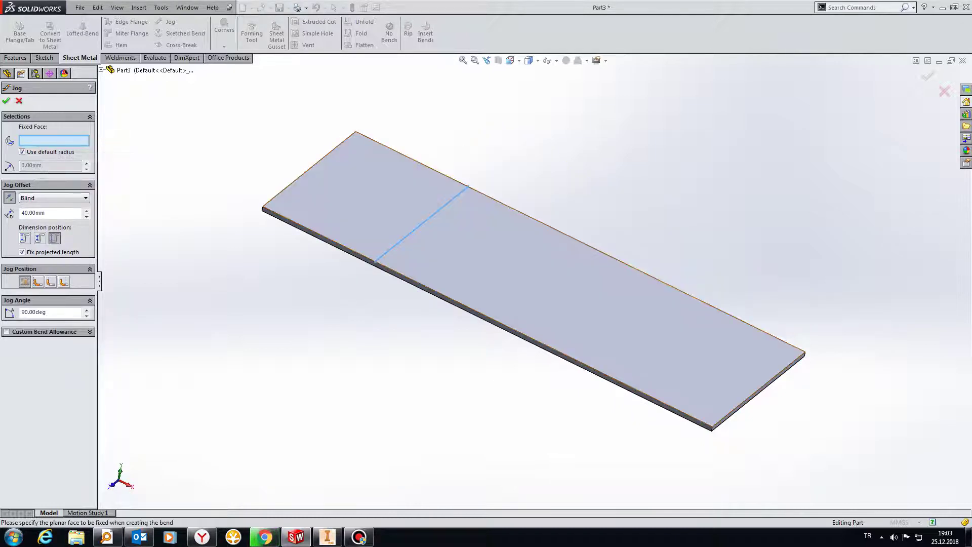
click(484, 282)
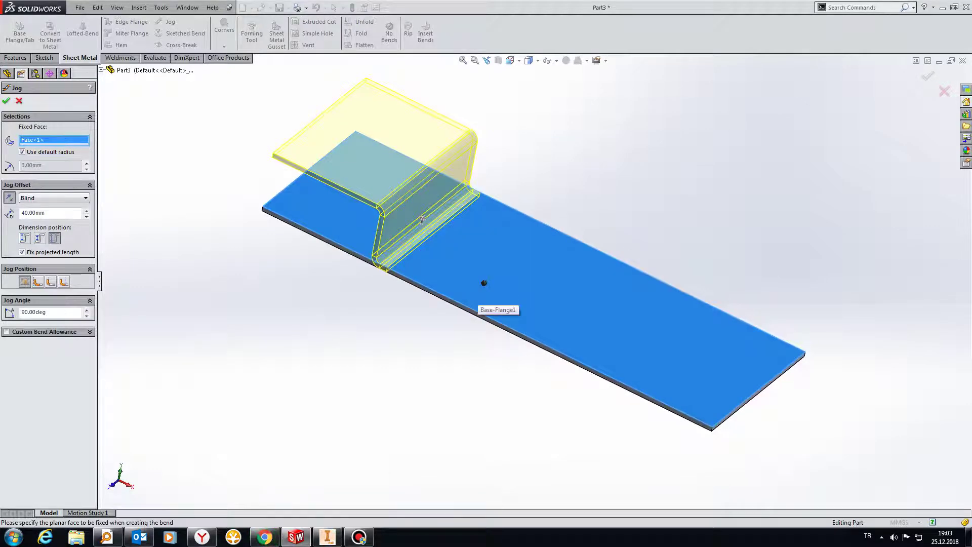
right_click(49, 140)
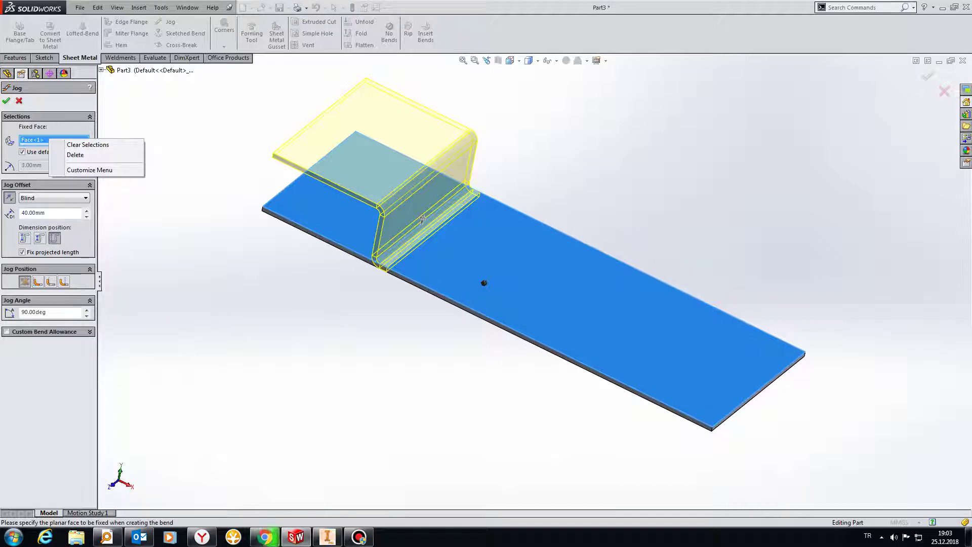
click(75, 154)
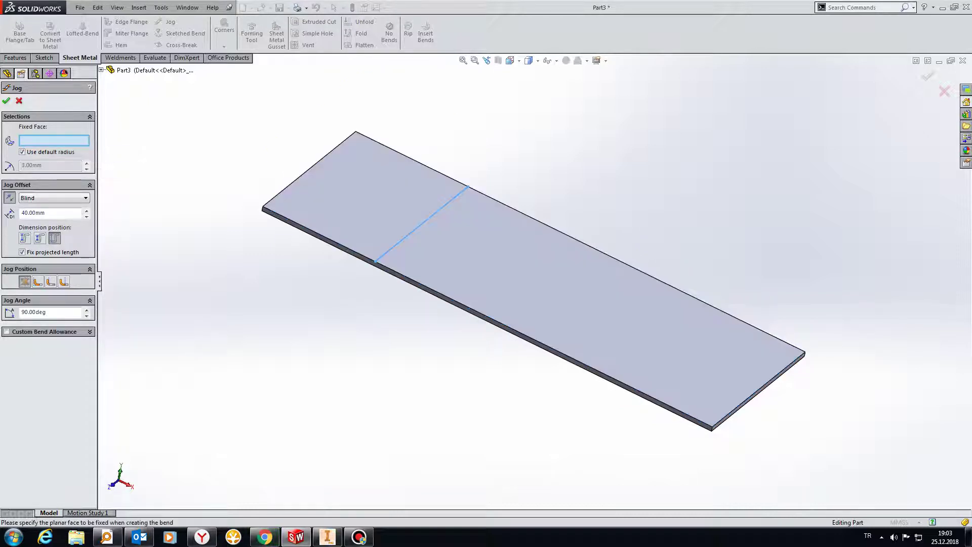
click(349, 216)
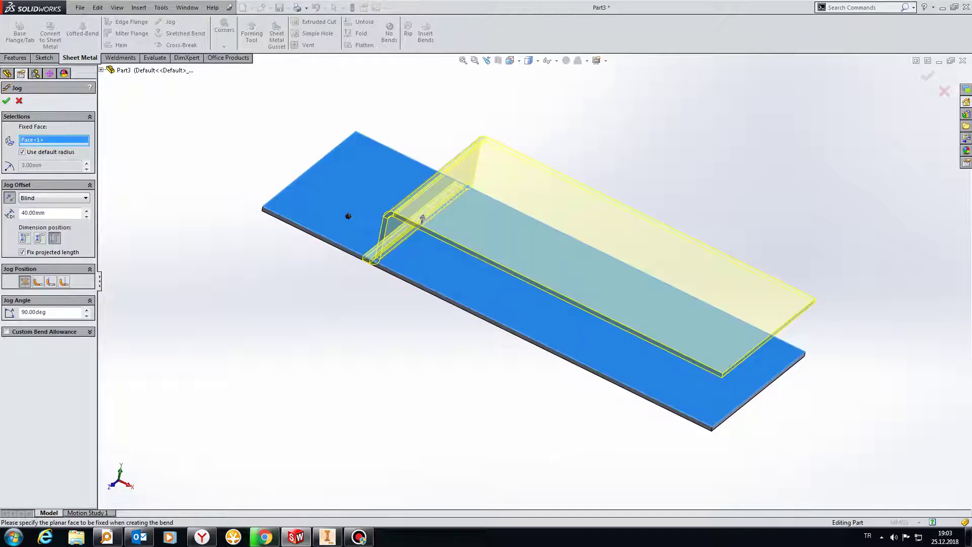
Step: View the Z-shaped jog preview from the Front orientation, zoomed in
middle_drag(422, 219, 404, 243)
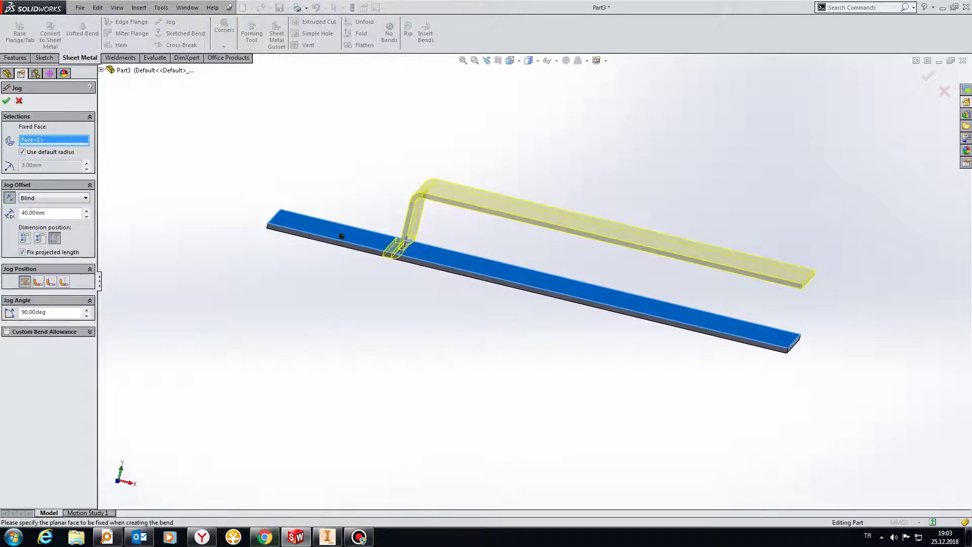
click(509, 61)
click(525, 99)
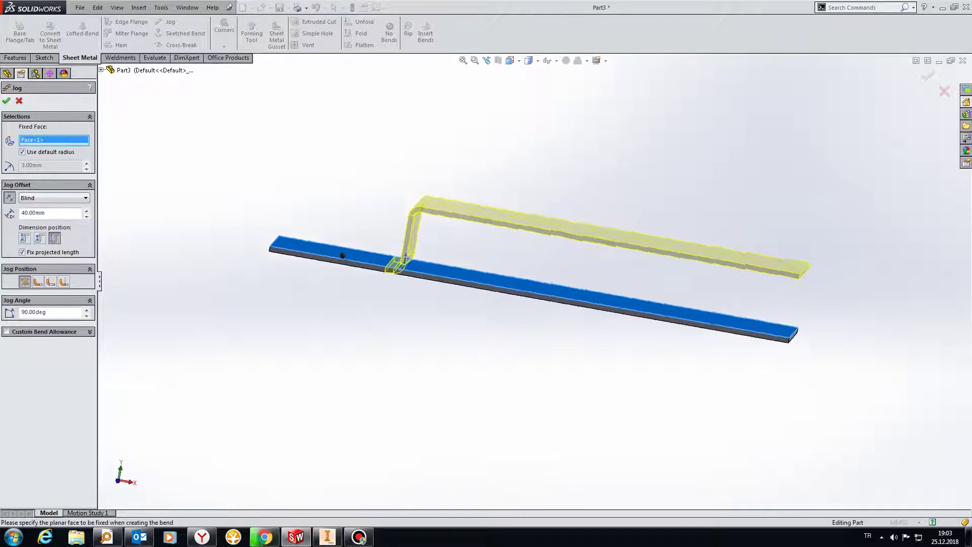
scroll(313, 305, down, 3)
scroll(312, 305, down, 3)
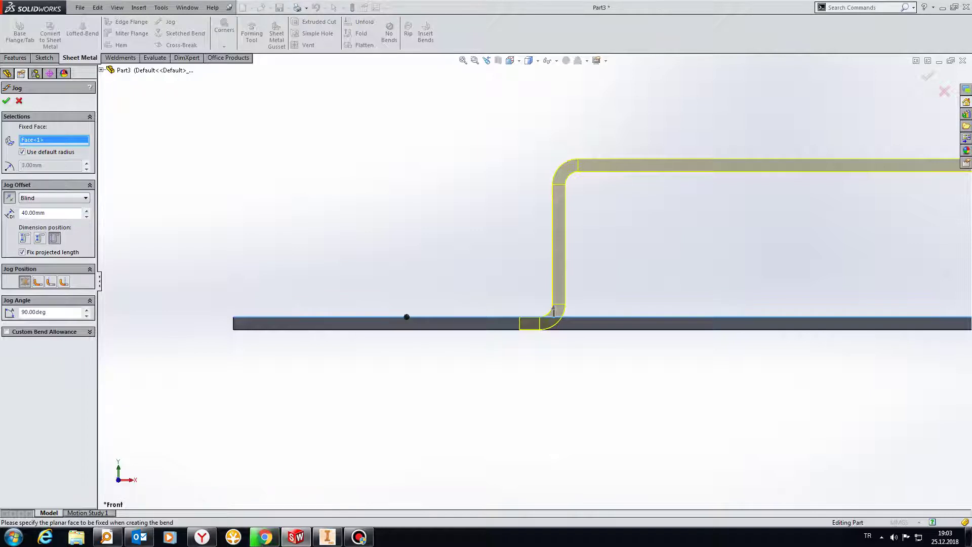
Step: Toggle the jog's Reverse Direction on and off to compare step directions
click(9, 197)
click(10, 198)
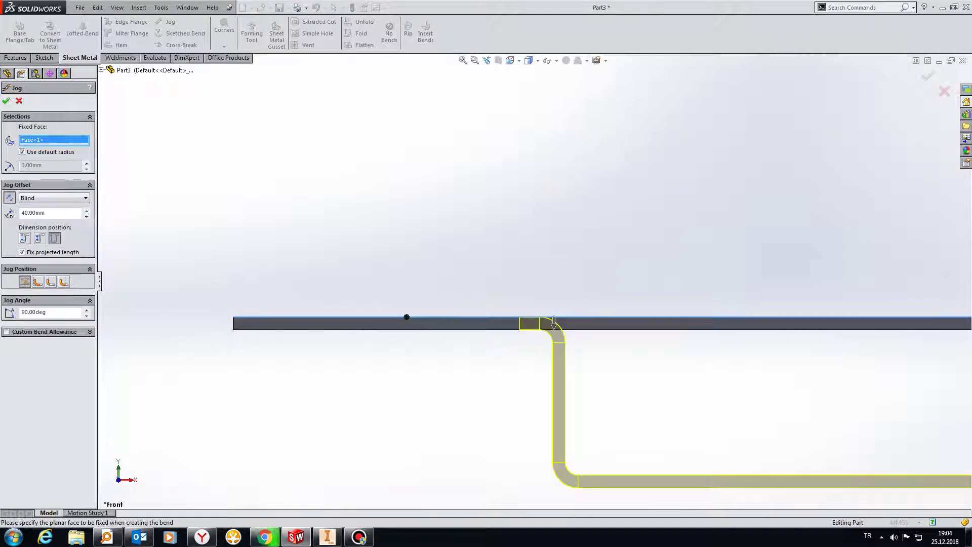
click(9, 197)
click(10, 197)
click(10, 197)
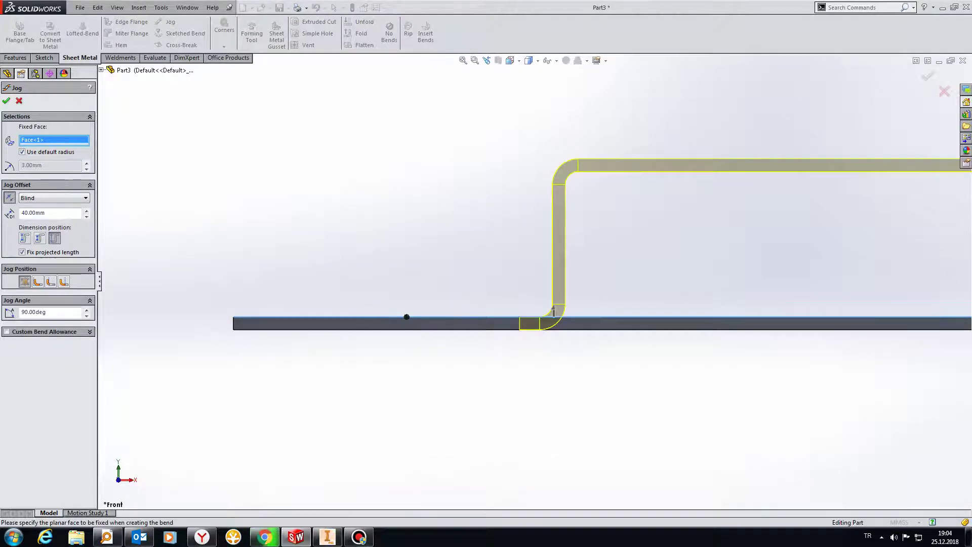
Step: Keep the Blind offset type, raise the offset to 80 mm, and fit the part
click(55, 198)
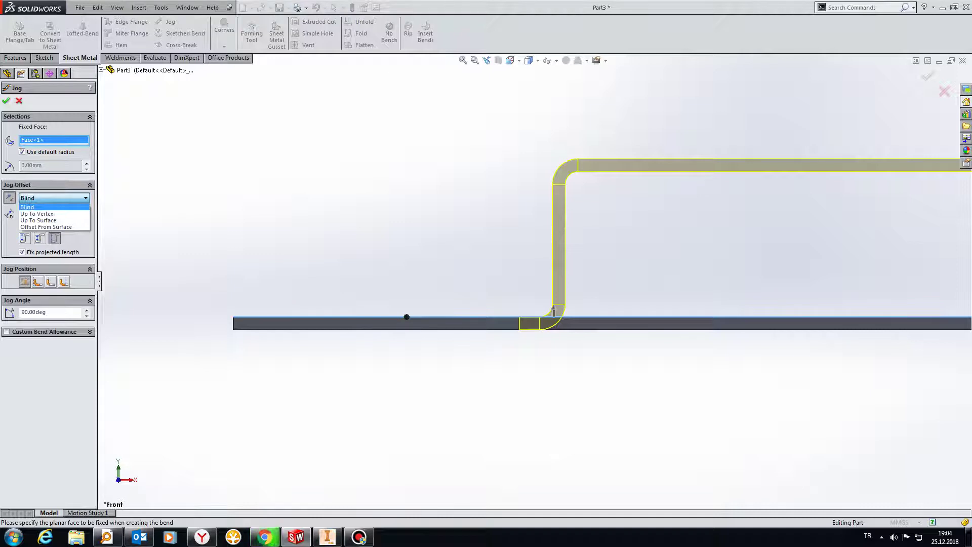
key(Return)
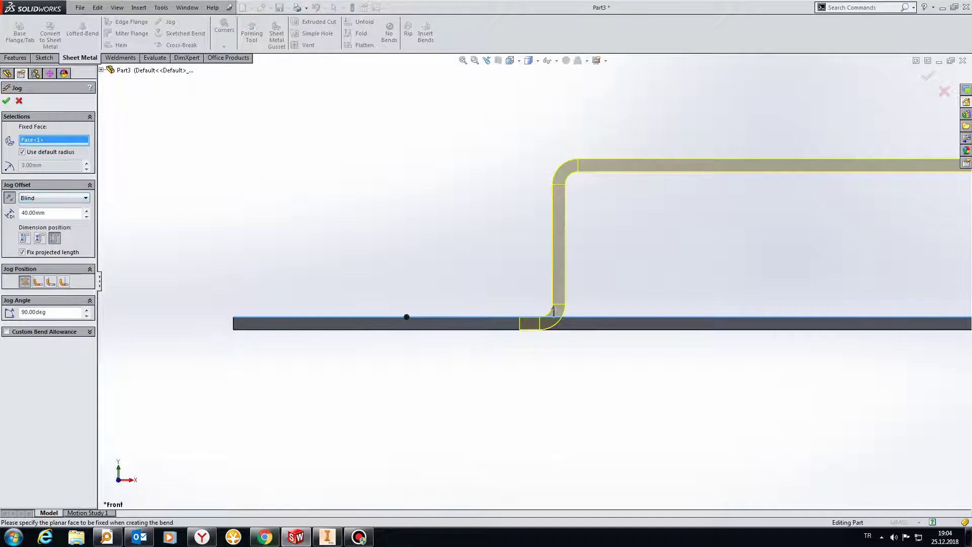
click(86, 211)
key(f)
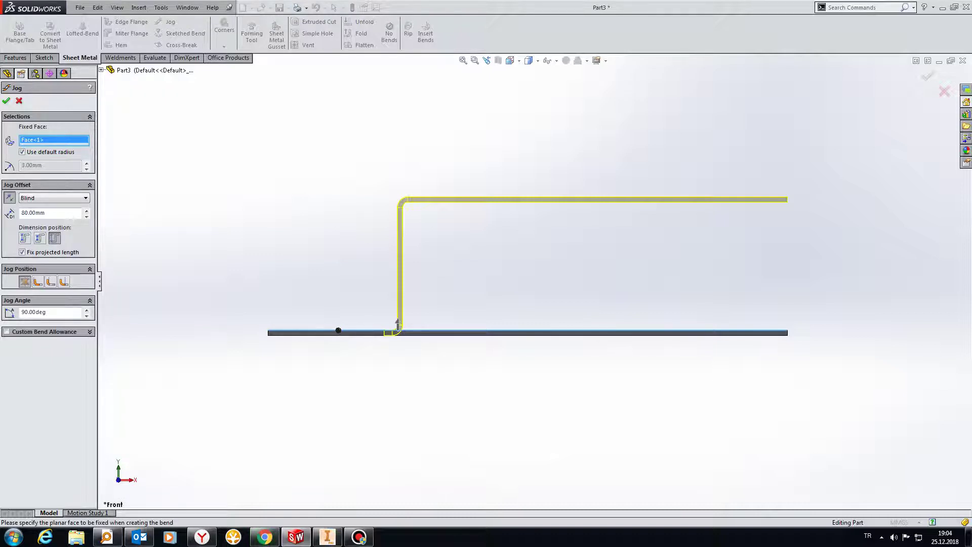
Step: Adjust the jog offset with the spin arrows until it reads 50 mm
scroll(496, 281, down, 1)
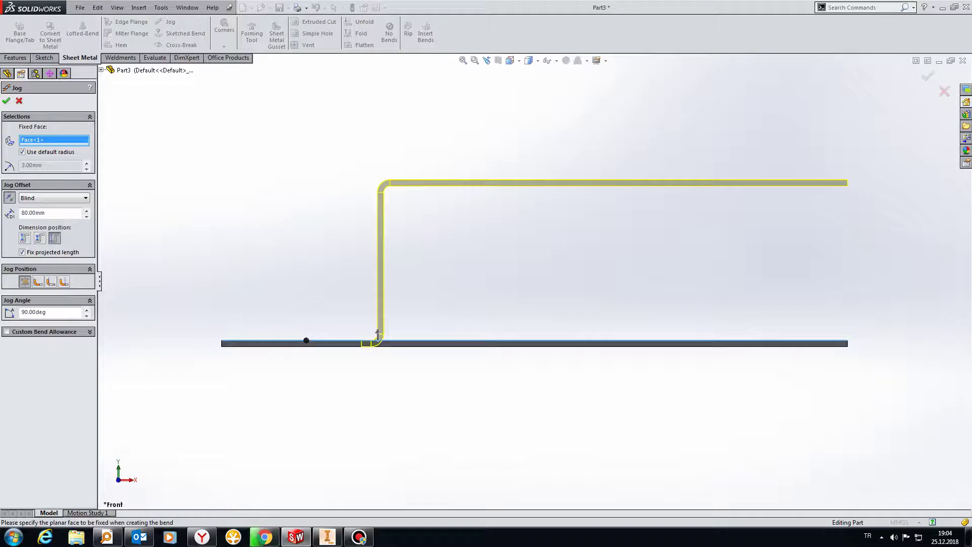
click(86, 210)
click(87, 210)
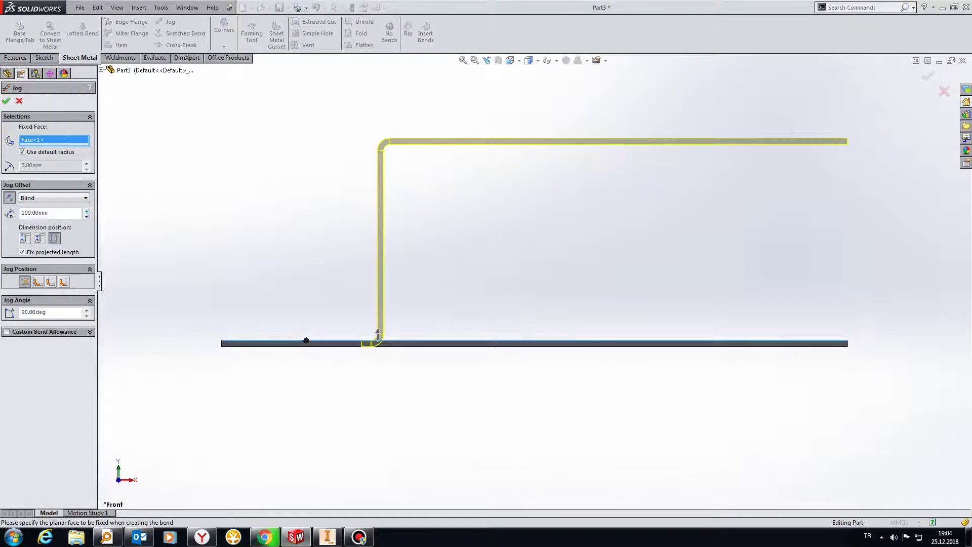
click(86, 216)
click(86, 215)
click(87, 216)
click(86, 216)
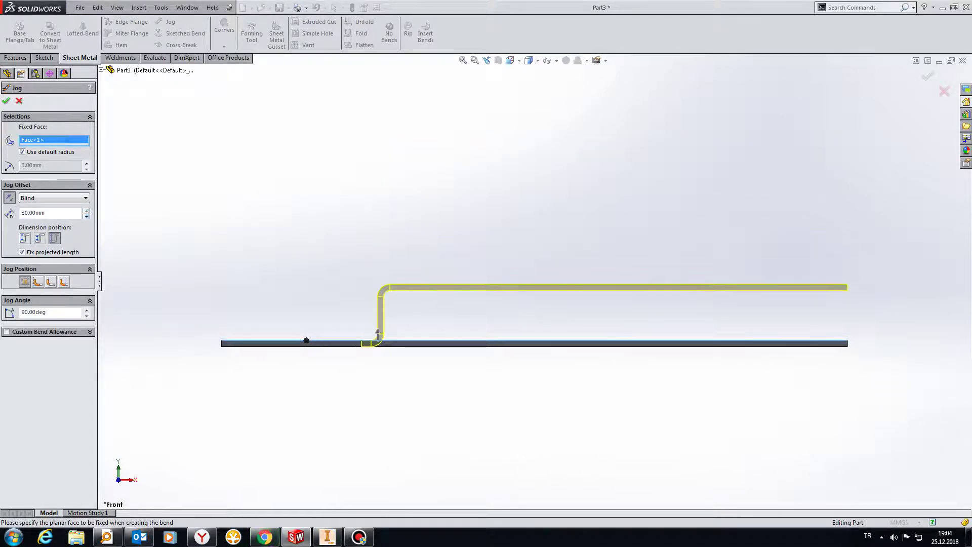
click(86, 211)
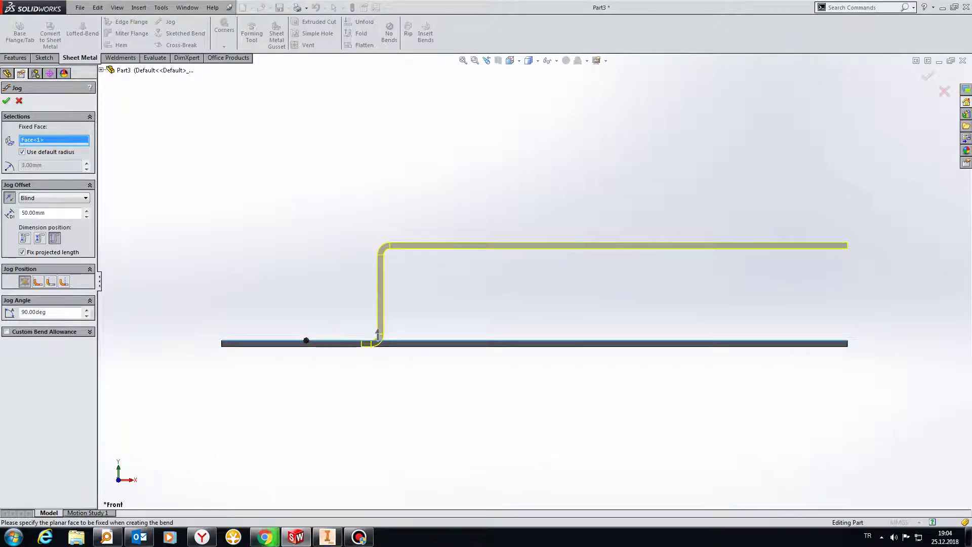
Step: Change the jog angle to 45°
double_click(35, 312)
text(45)
key(Return)
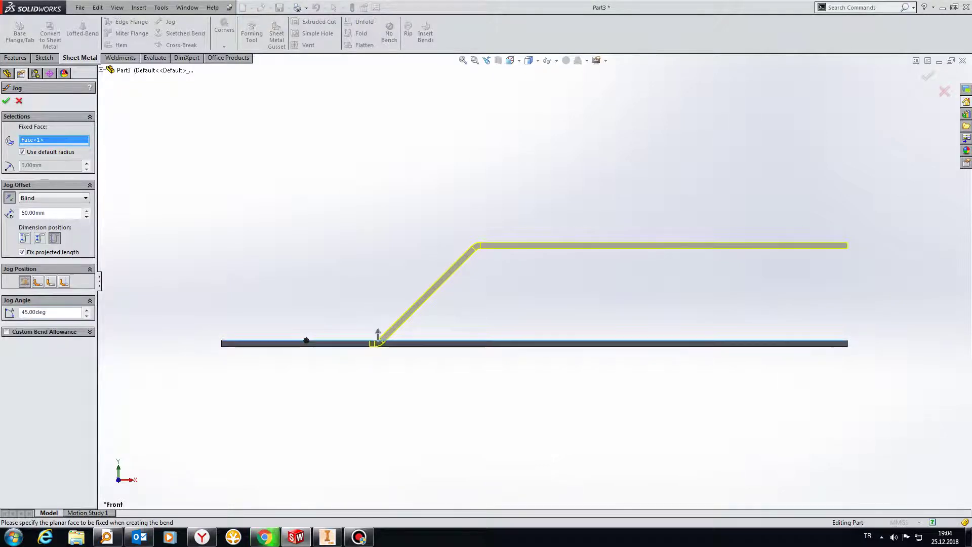
Step: Set the jog angle back to 90°
key(ctrl+a)
text(90)
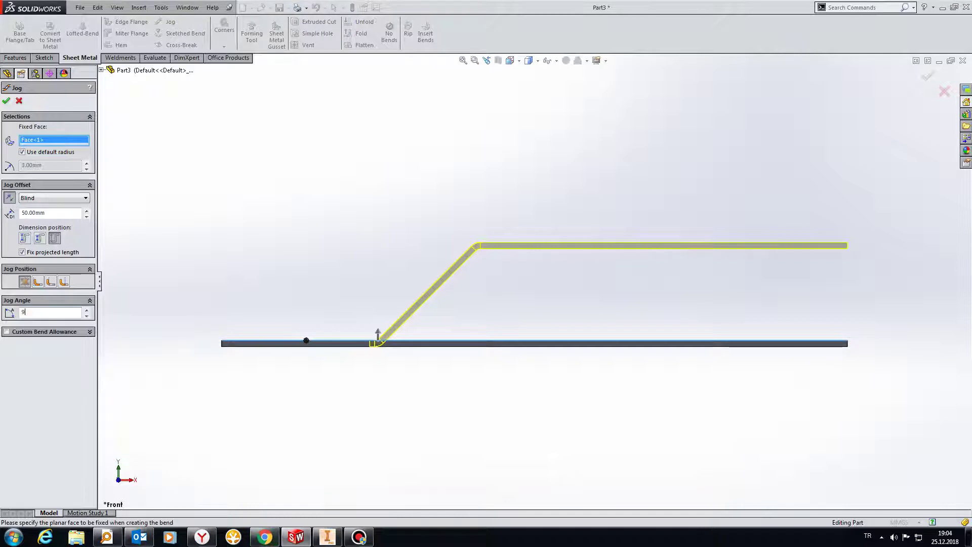
key(Return)
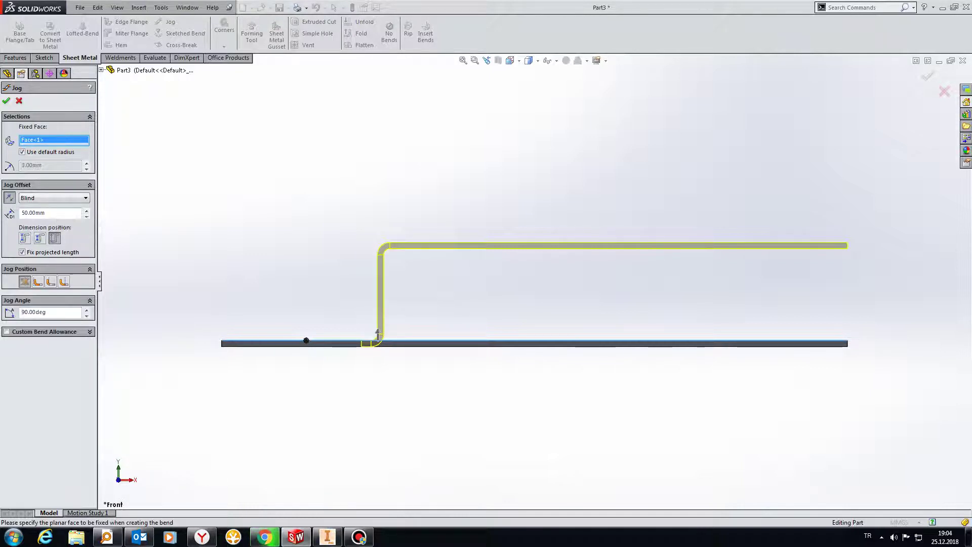
Step: Choose the first Dimension position option and accept the jog as Jog2
scroll(292, 318, down, 2)
scroll(292, 318, down, 2)
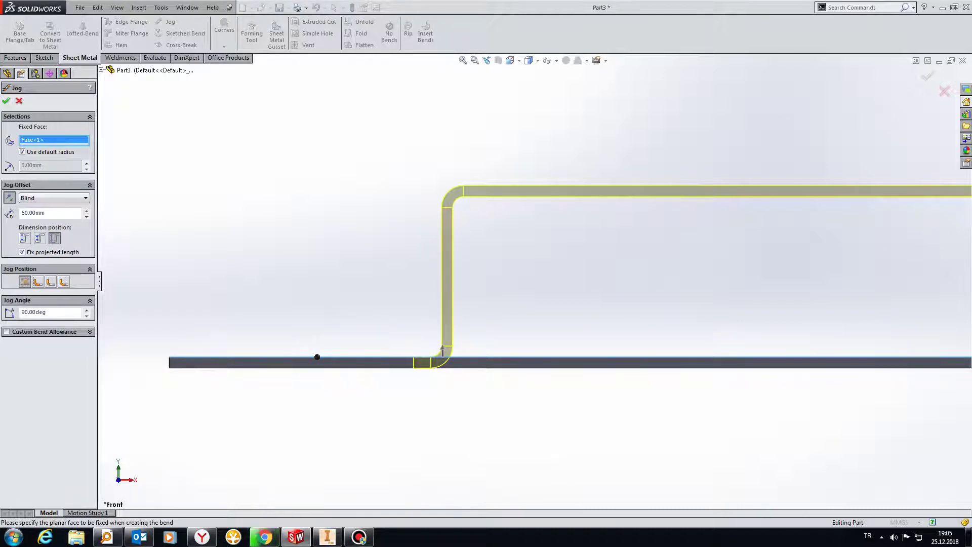
click(25, 238)
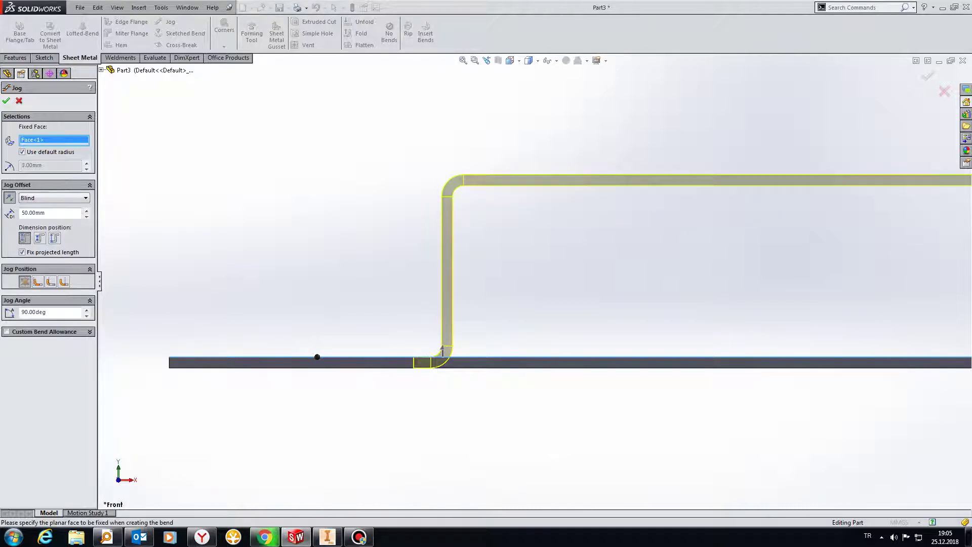
key(Return)
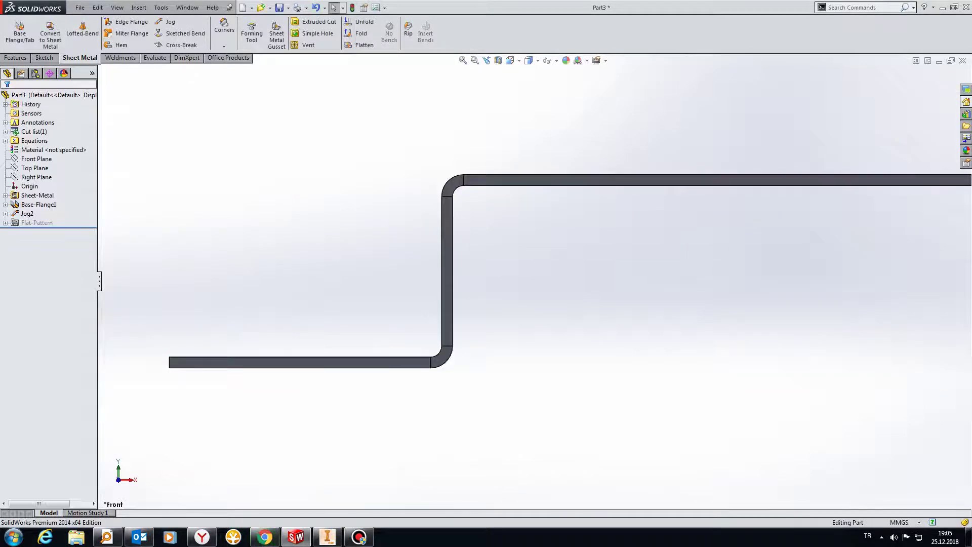
key(ctrl+m)
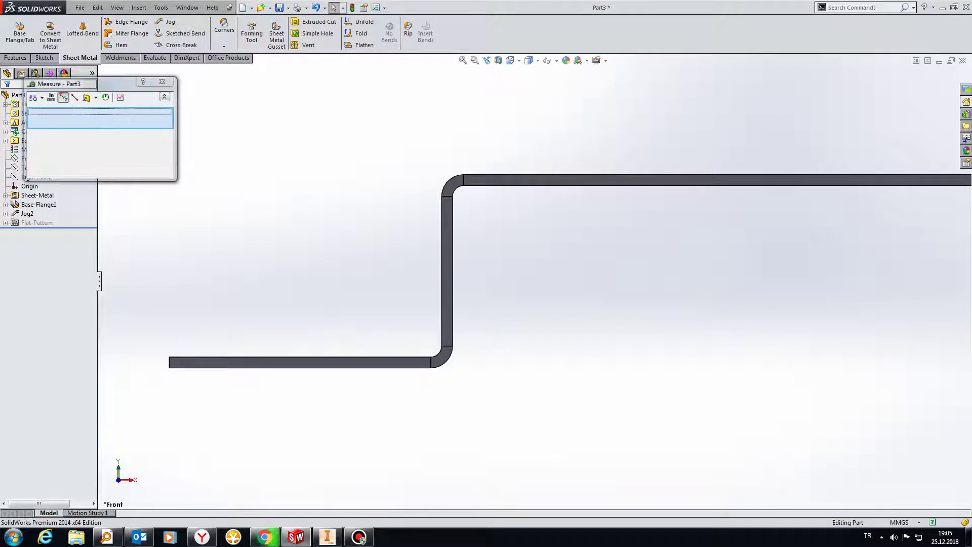
click(162, 81)
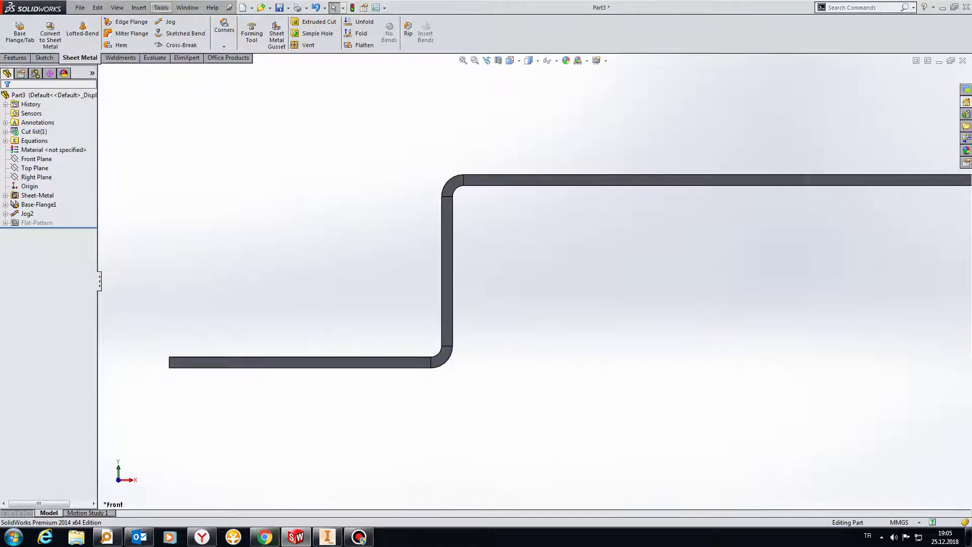
click(161, 7)
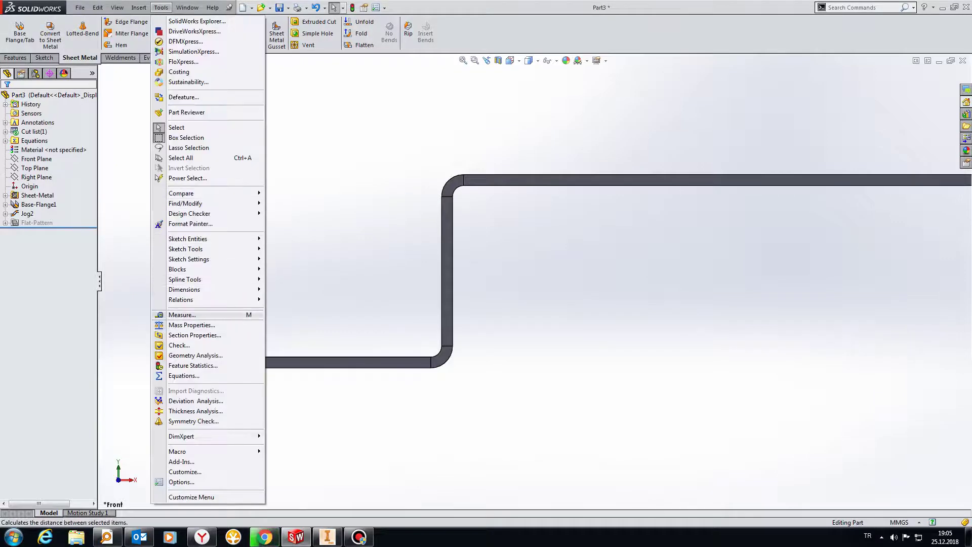
click(183, 314)
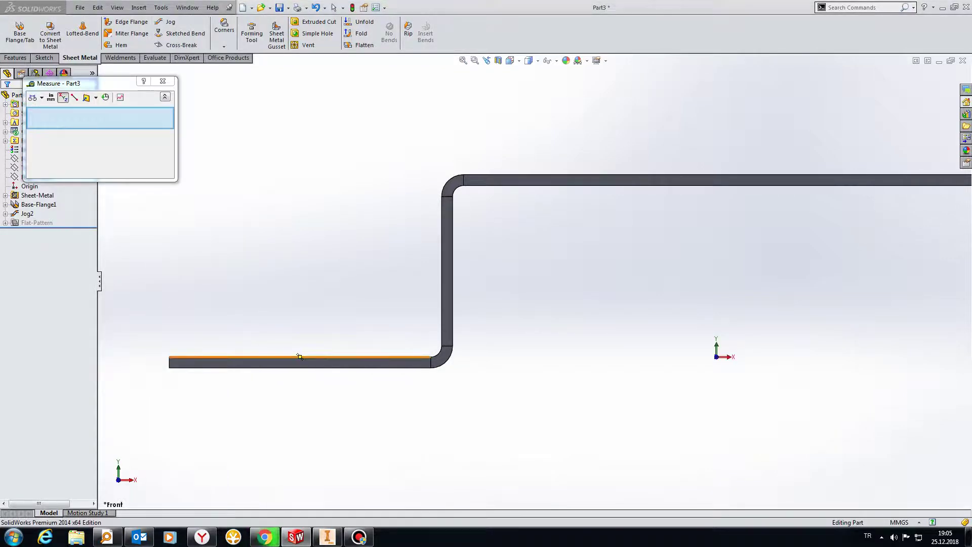
click(300, 357)
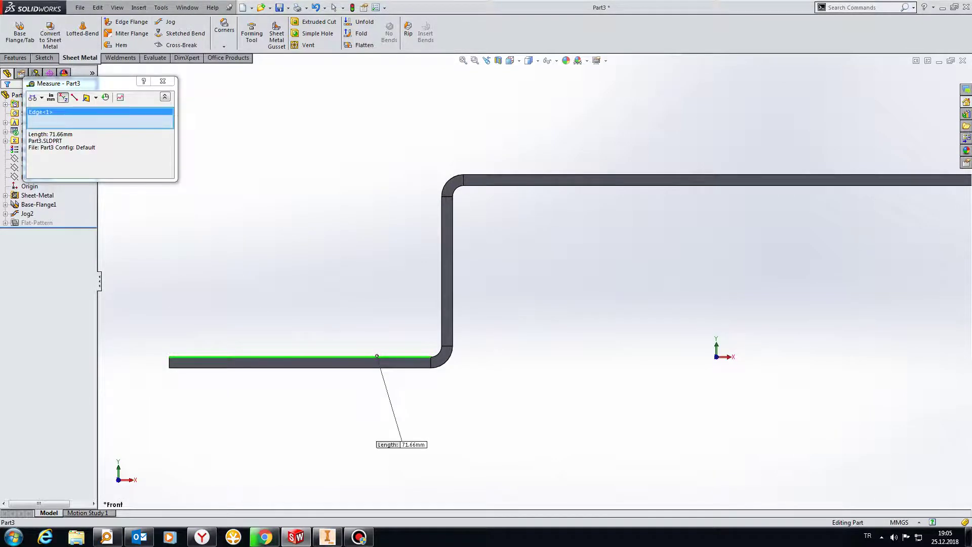
click(864, 175)
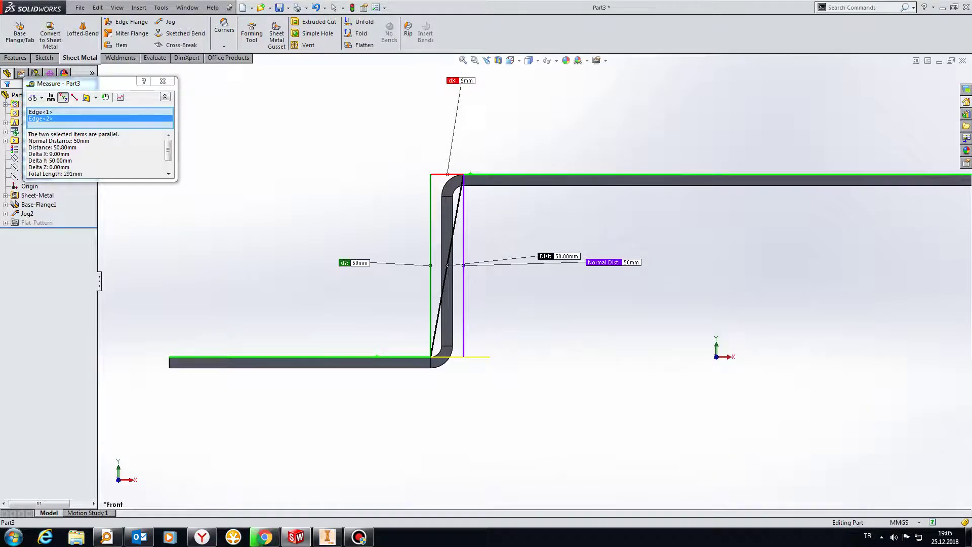
key(Escape)
click(300, 356)
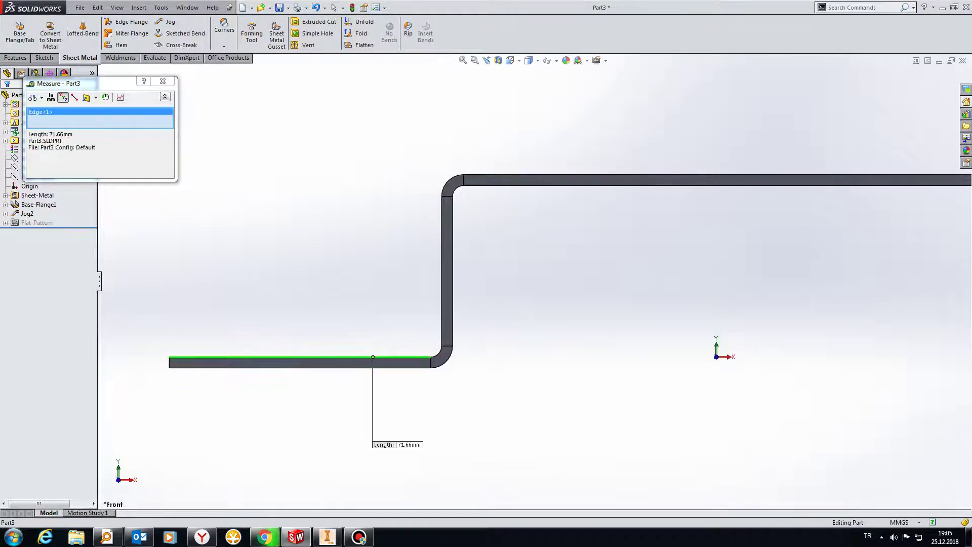
click(479, 176)
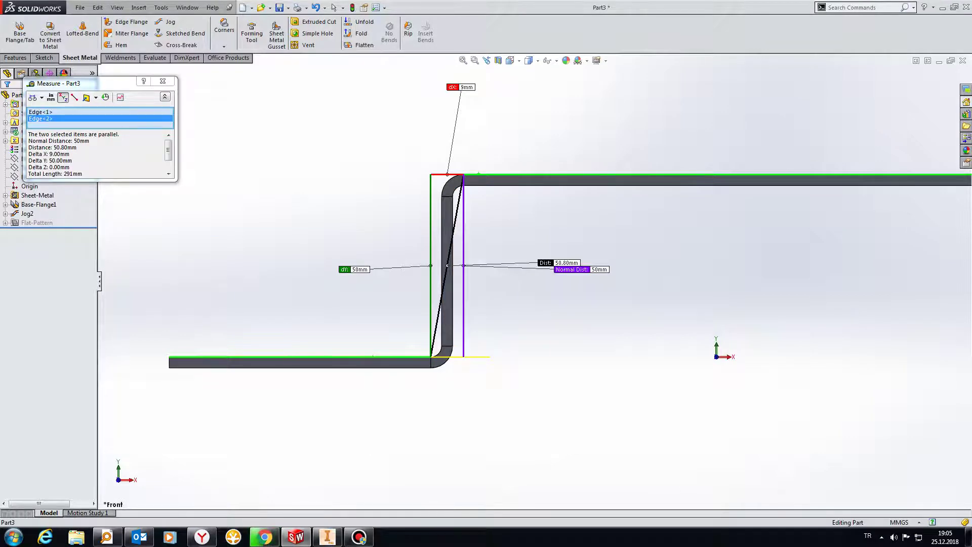
click(162, 81)
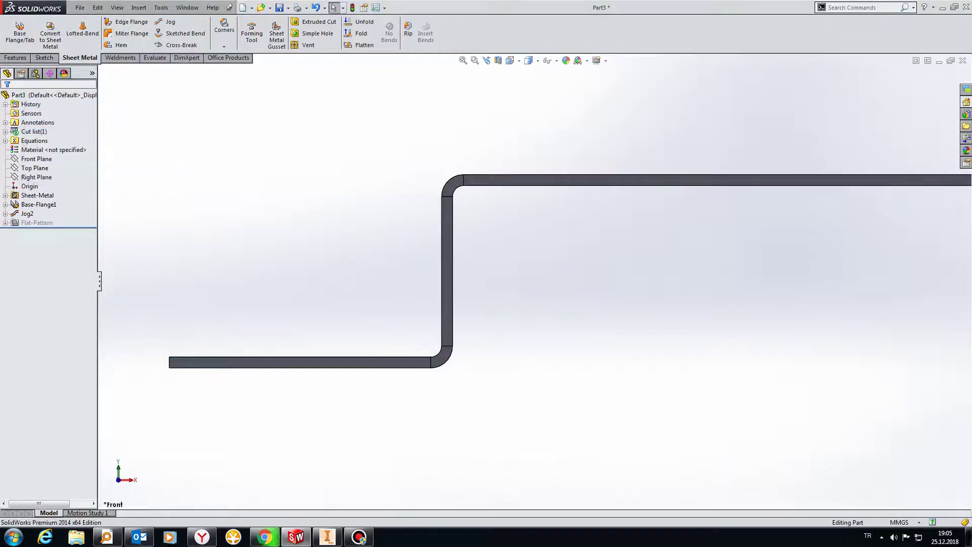
click(27, 213)
Step: Edit Jog2 to measure its offset to inside faces, then measure the 50 mm flange distance
right_click(27, 213)
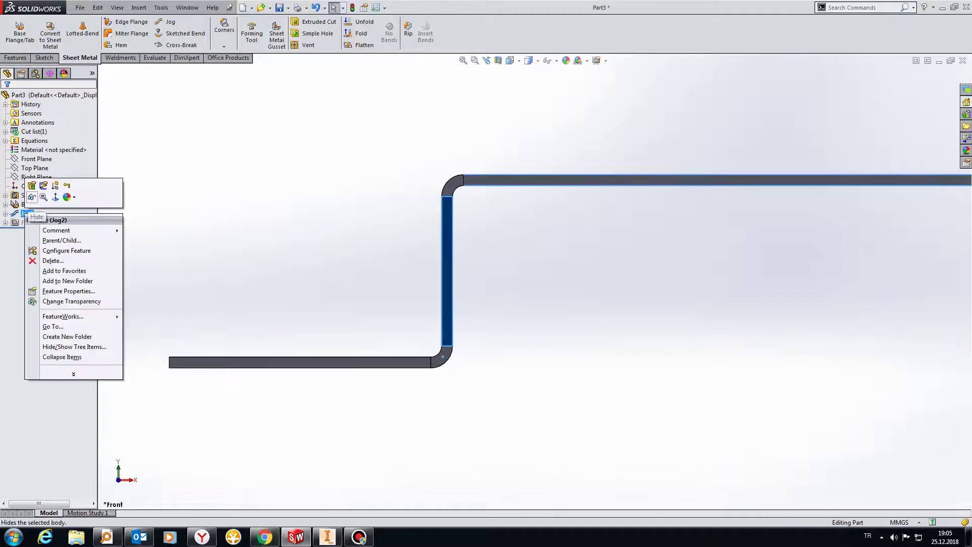
click(31, 198)
click(445, 342)
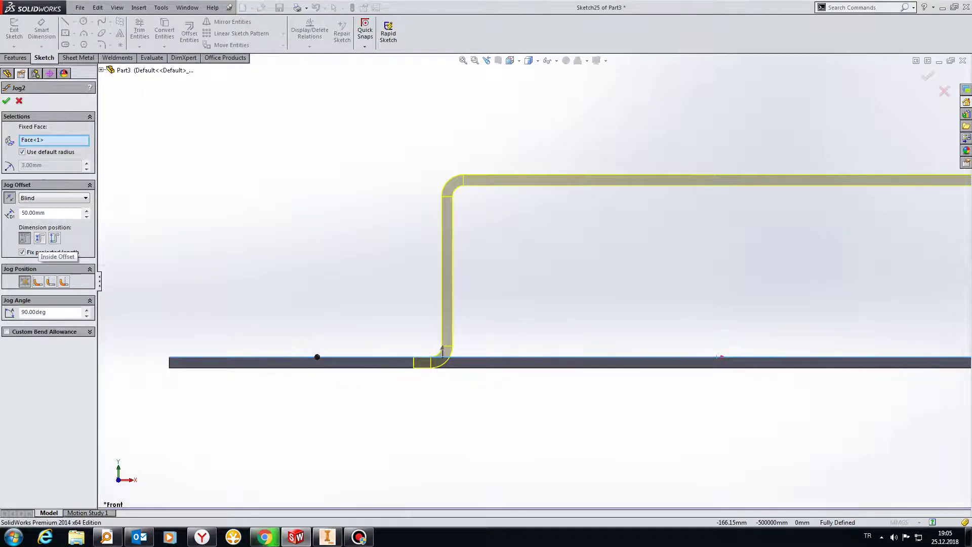
click(39, 238)
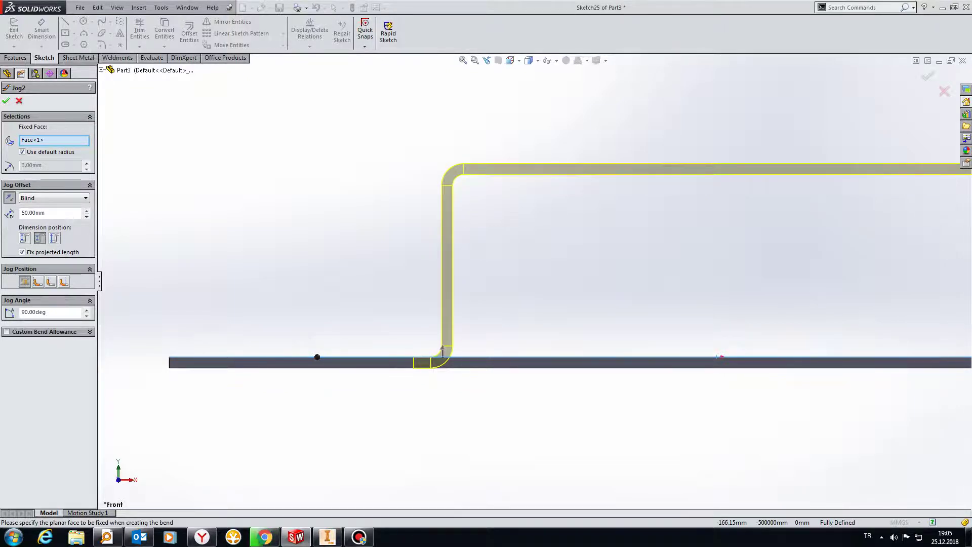
click(6, 101)
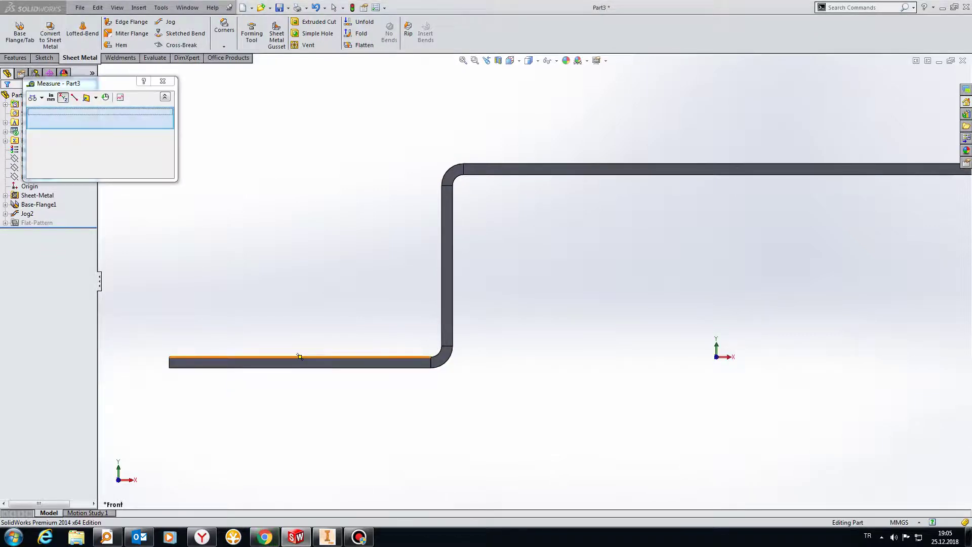
click(416, 356)
click(478, 175)
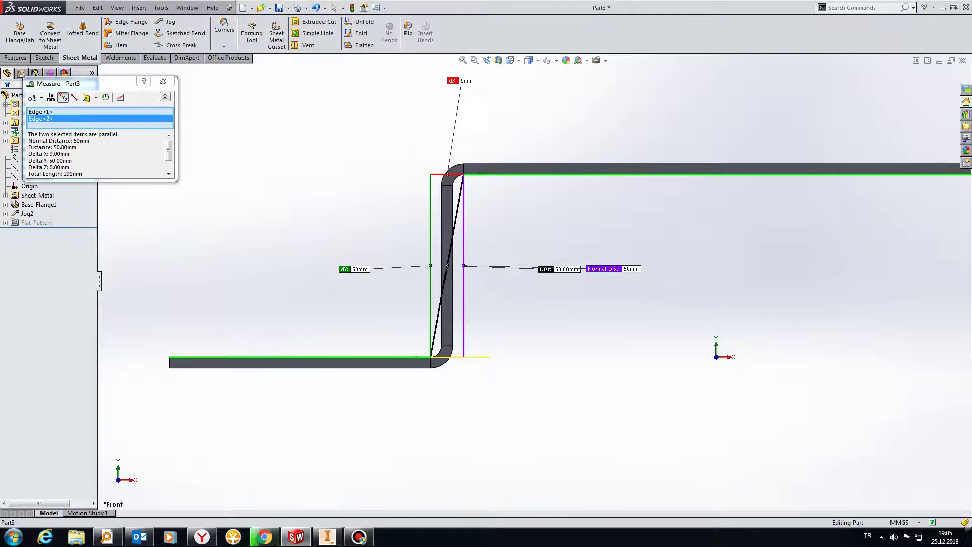
click(163, 81)
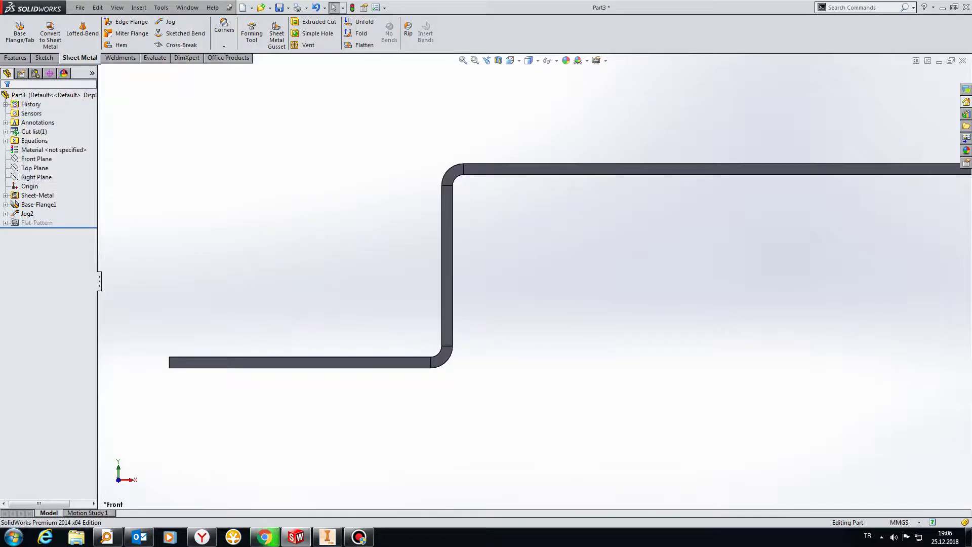
Step: Change Jog2's offset dimension position and re-measure the distance between flange edges
right_click(26, 213)
click(32, 186)
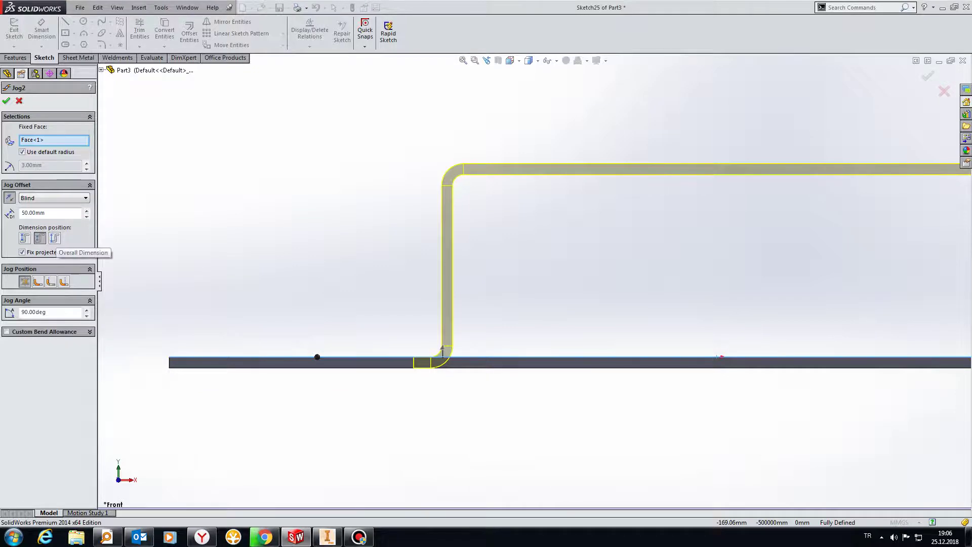
click(55, 238)
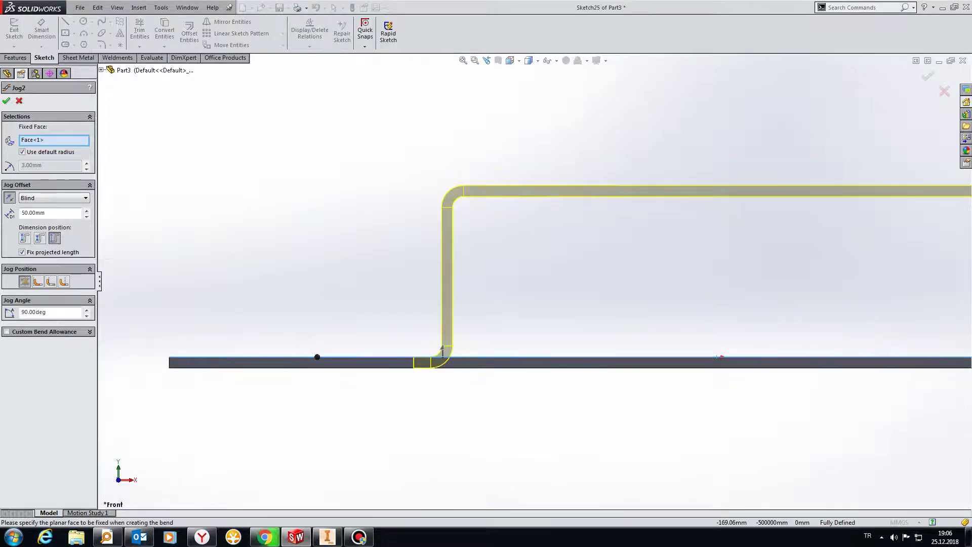
click(6, 101)
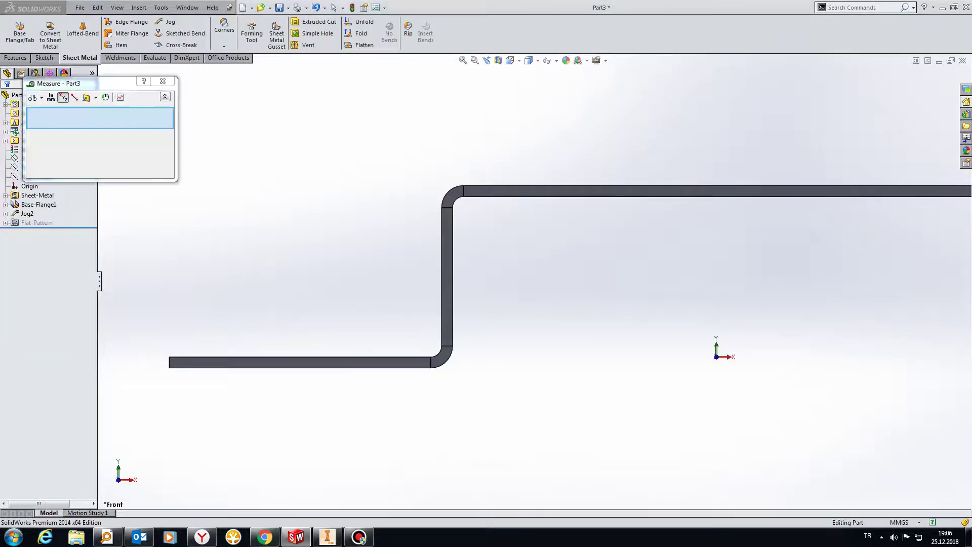
click(422, 368)
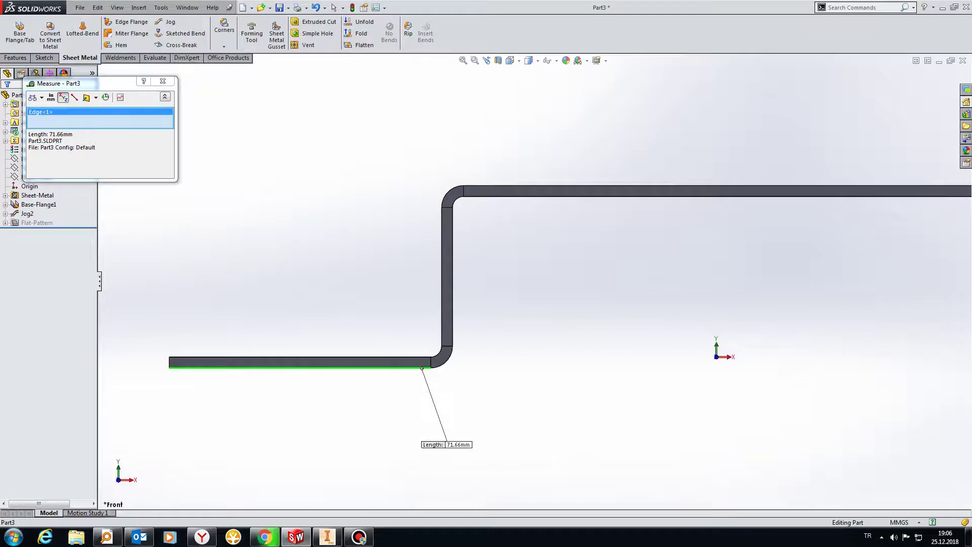
click(863, 185)
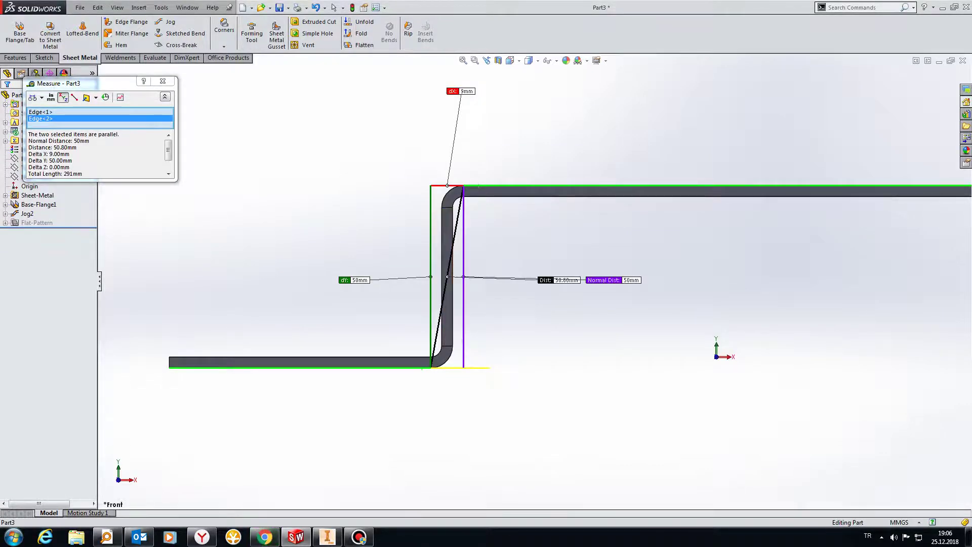
click(163, 81)
click(26, 213)
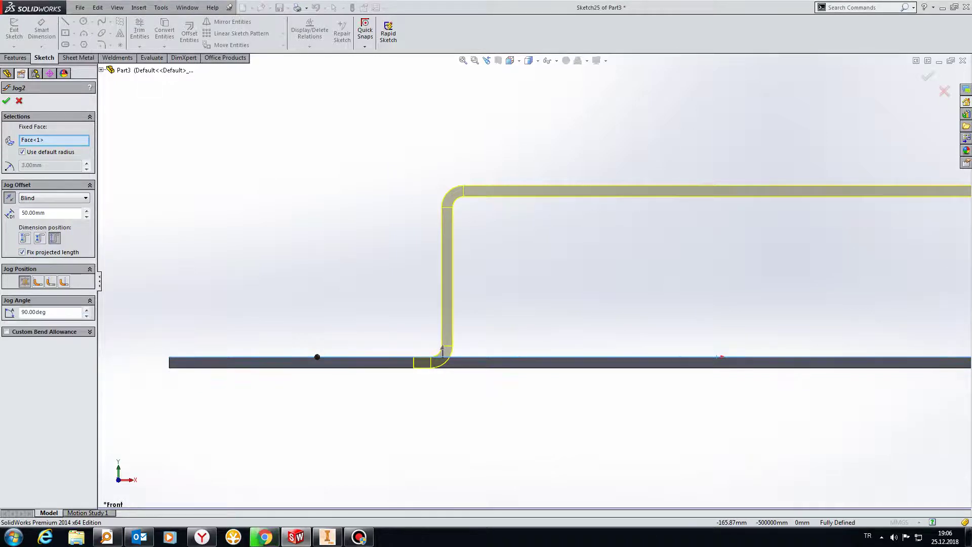
Step: Set Jog2's position to Bend Outside, apply it, and measure the 75 mm lower flange edge
click(38, 282)
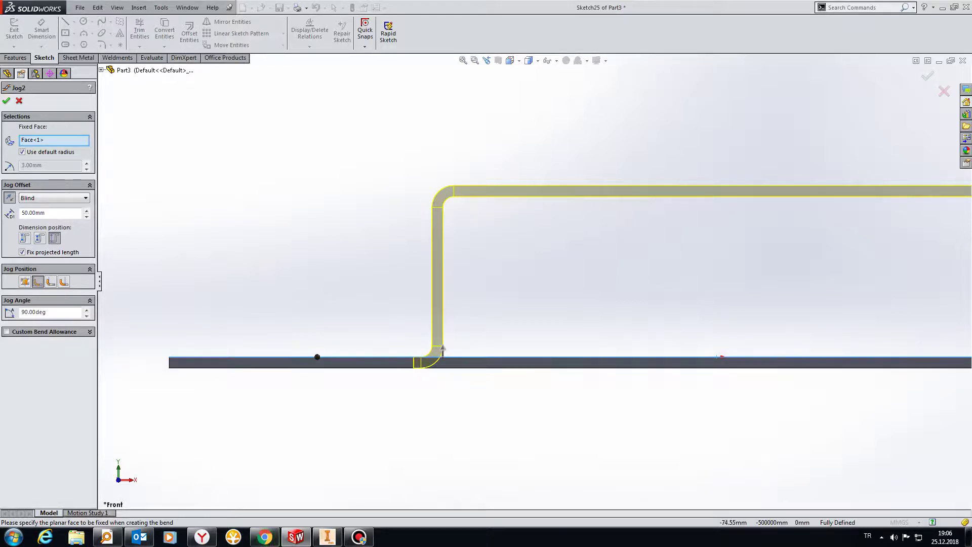
click(50, 282)
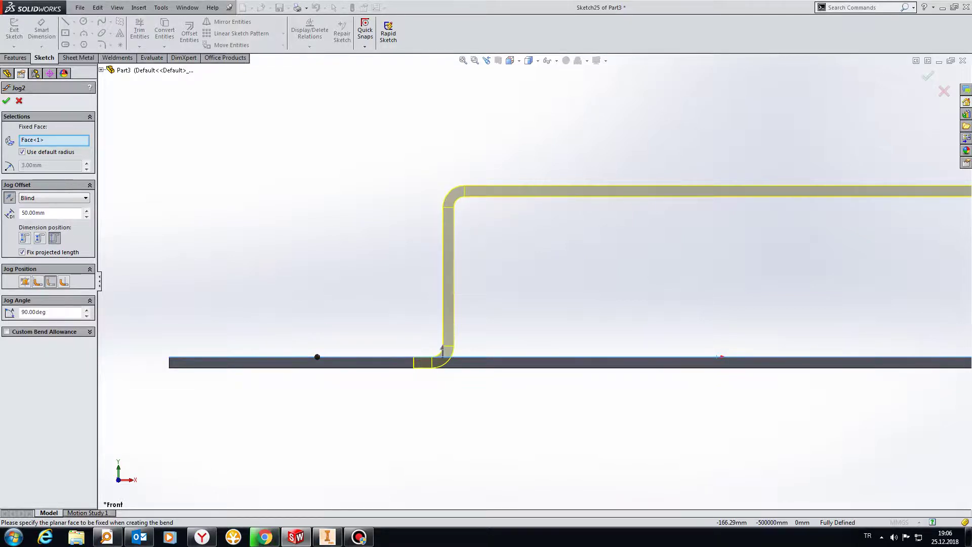
click(64, 281)
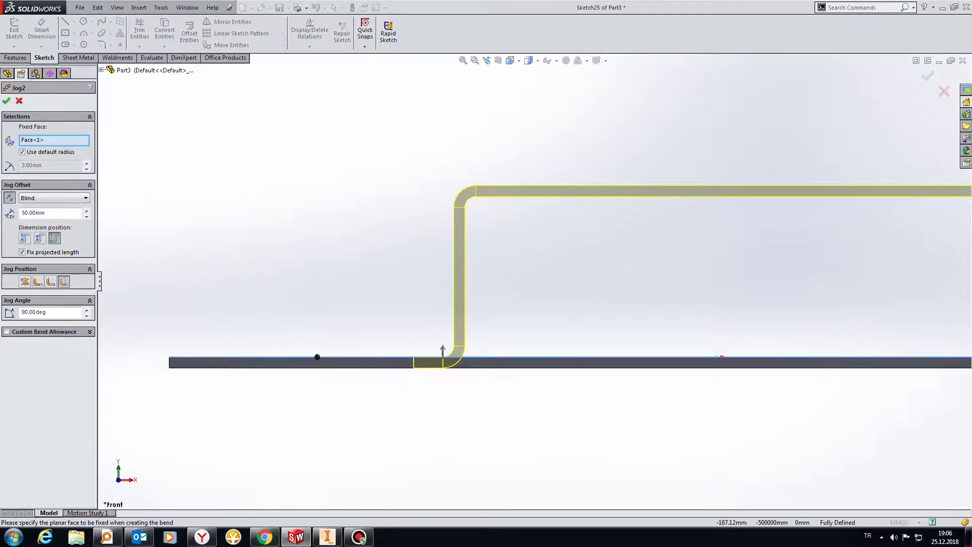
key(Return)
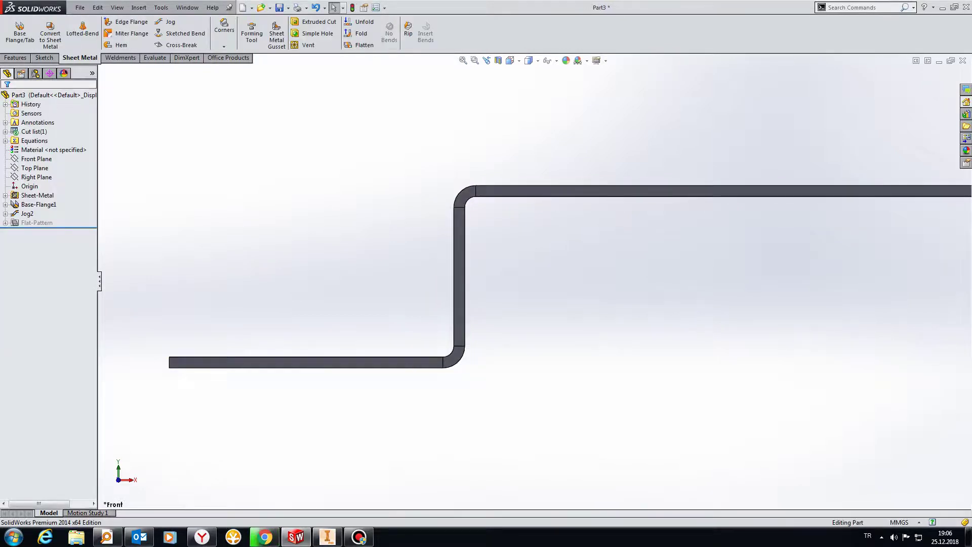
click(376, 357)
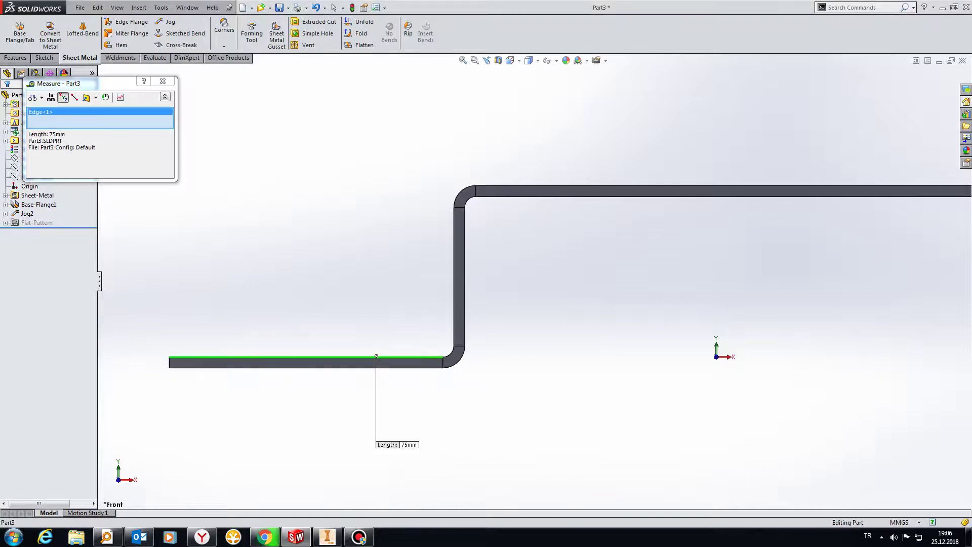
key(Escape)
Step: Expand Jog2 and select Sketch25 to display its 75 mm dimension
middle_drag(377, 356, 455, 273)
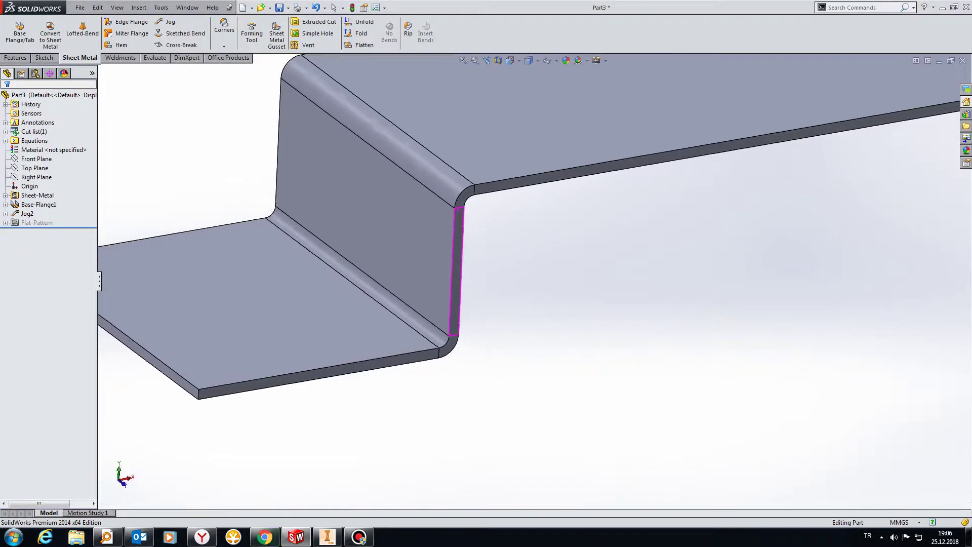
key(f)
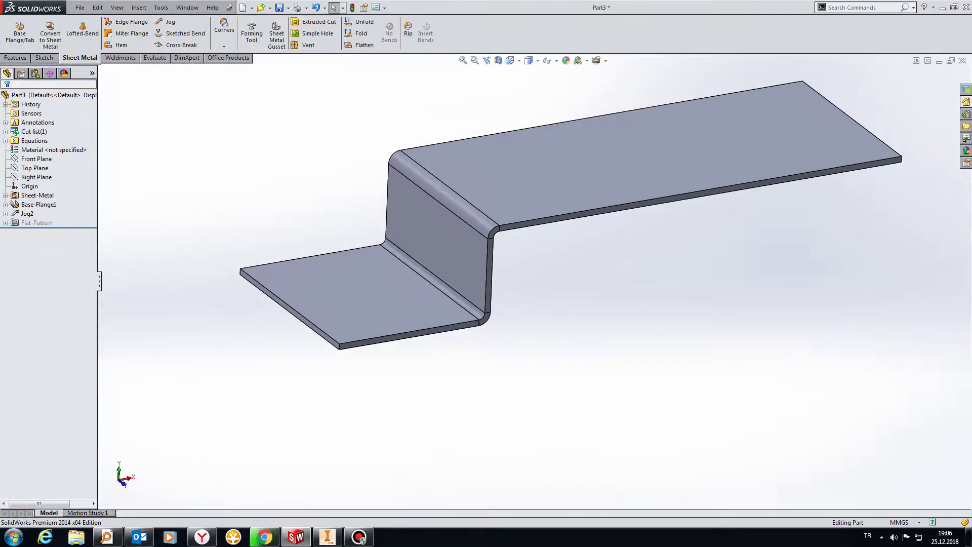
click(5, 213)
click(43, 222)
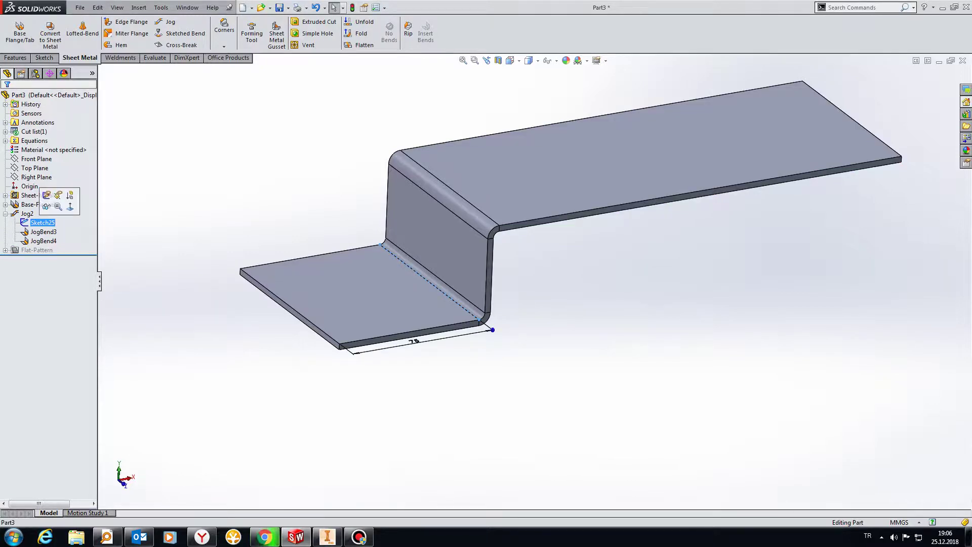
middle_drag(405, 304, 410, 345)
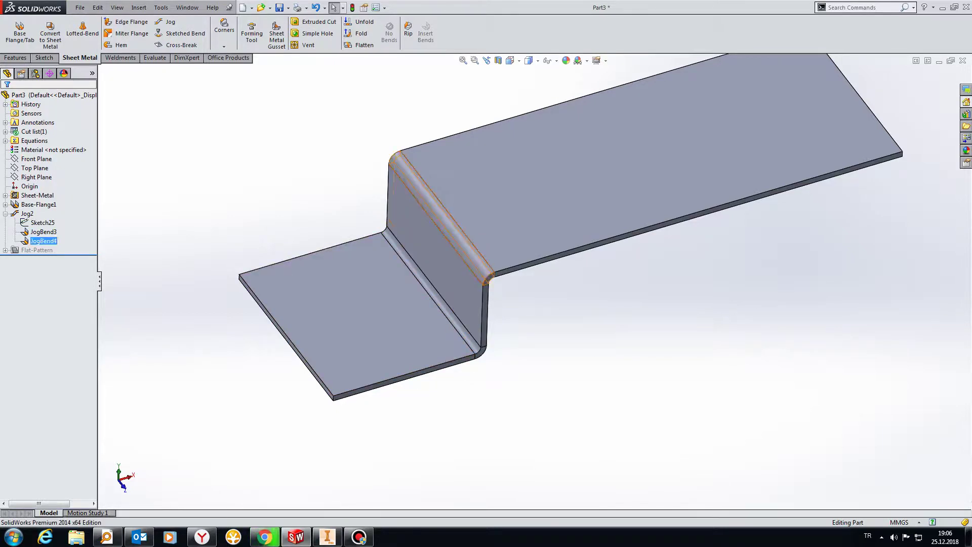
Step: Re-accept Jog2 unchanged and measure the lower flange's bottom edge at 75 mm
right_click(26, 213)
click(36, 184)
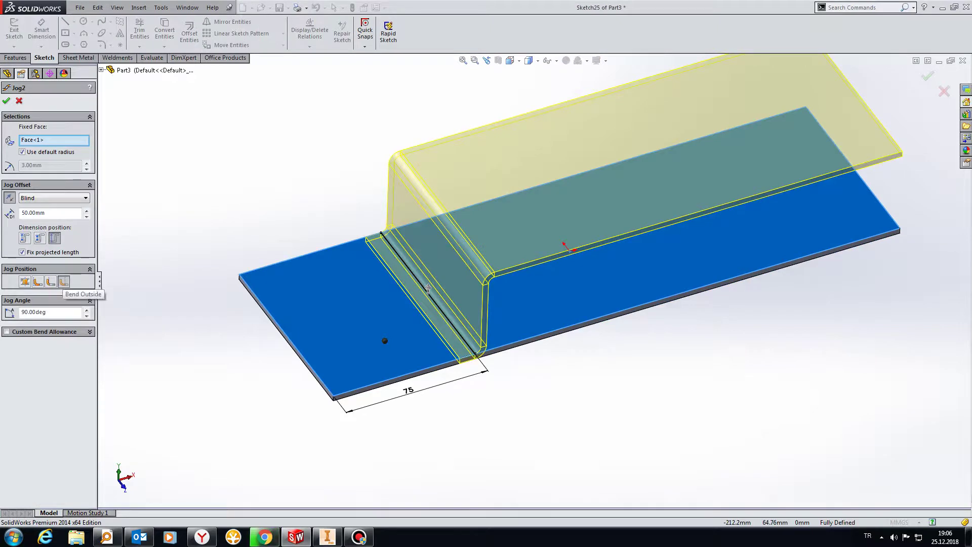
click(6, 100)
scroll(329, 349, down, 3)
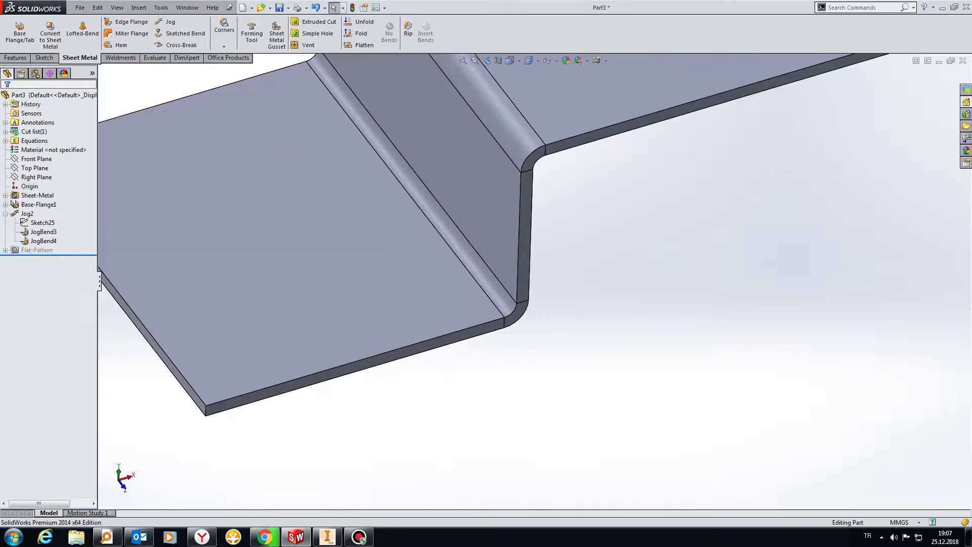
click(355, 361)
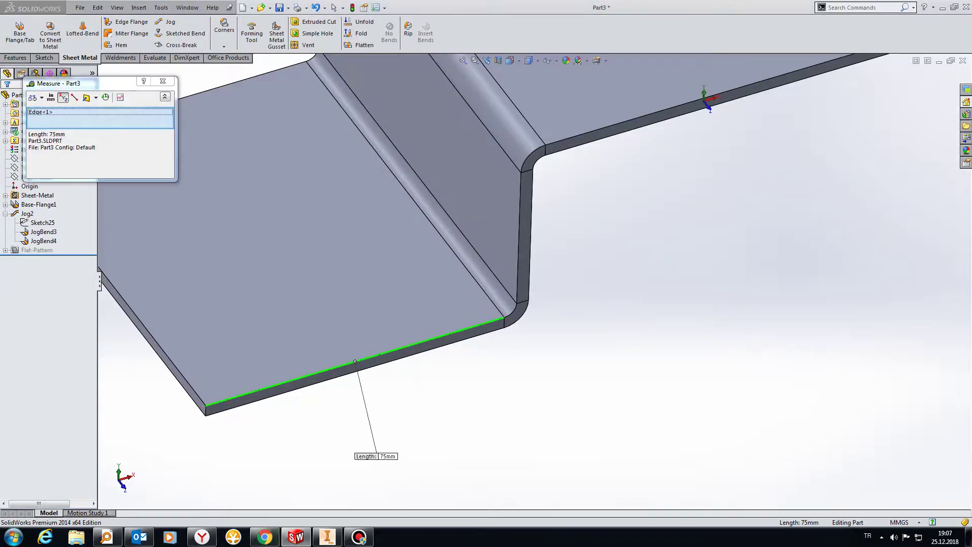
click(162, 81)
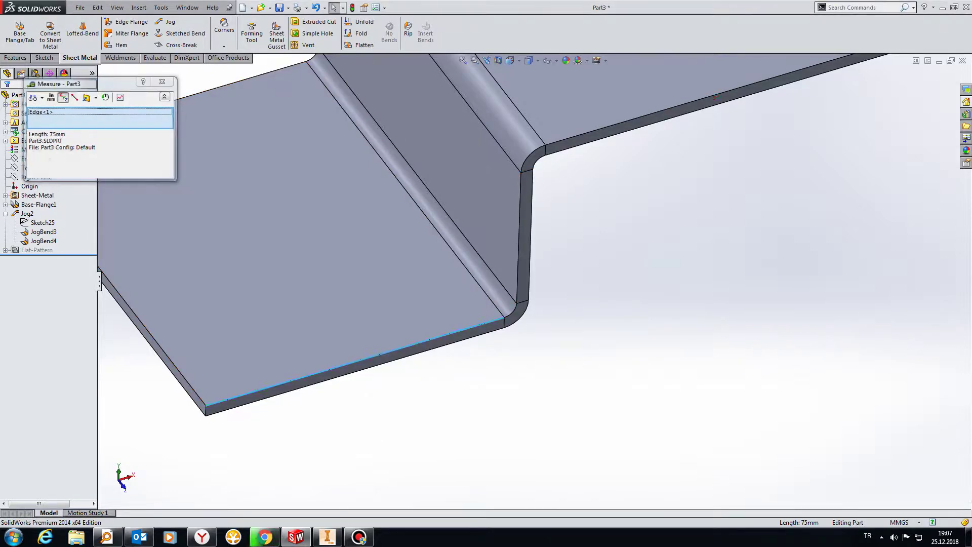
click(27, 213)
Step: Preview Jog2's Bend Outside and Bend Centerline positions, then choose Material Inside
click(32, 206)
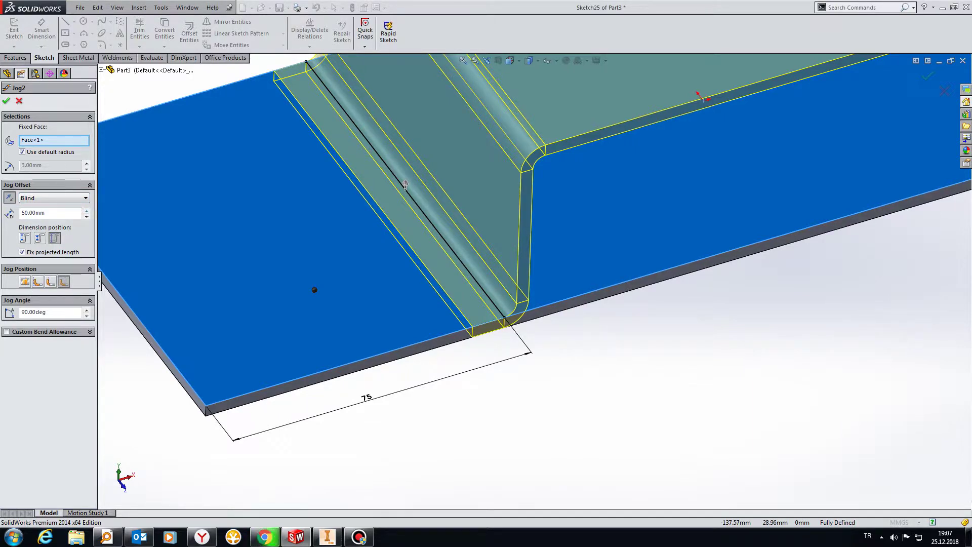
click(37, 281)
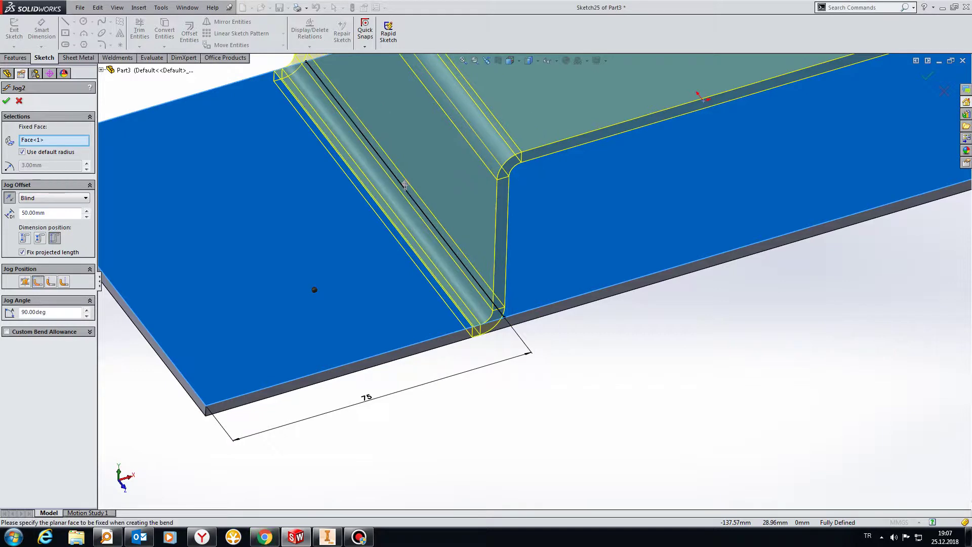
click(50, 282)
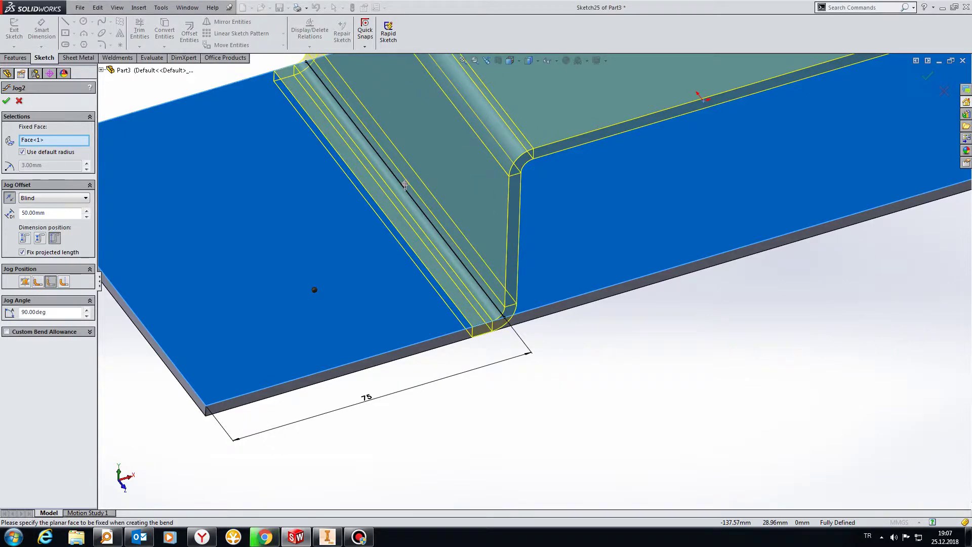
click(63, 281)
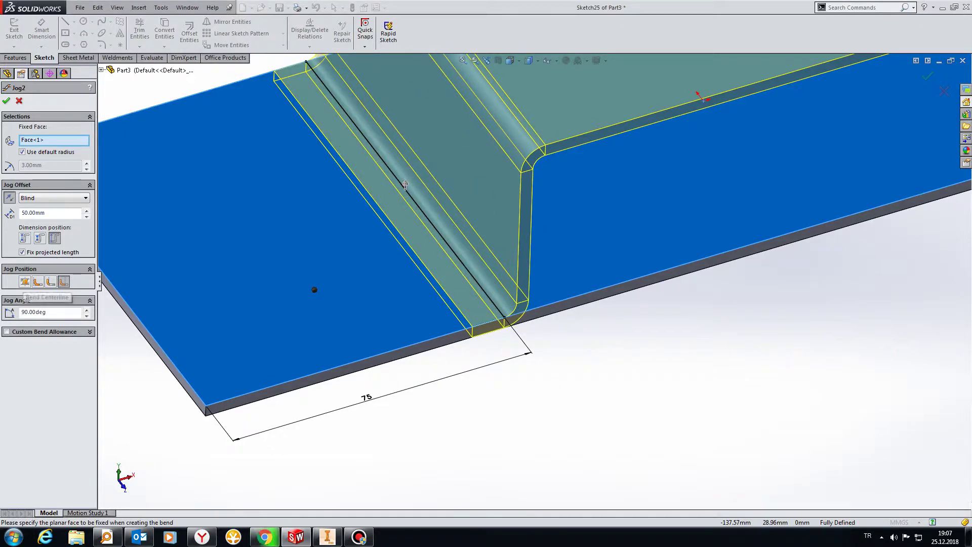
click(24, 281)
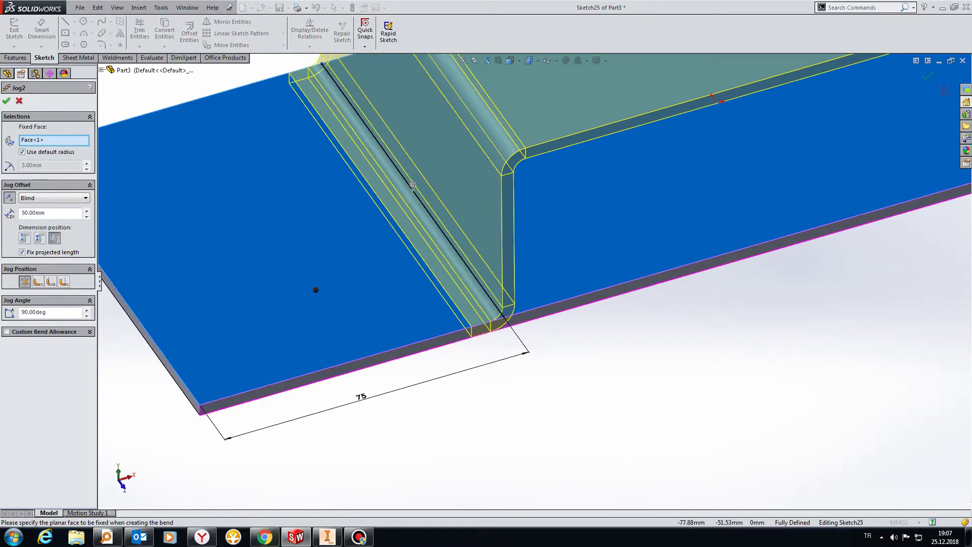
middle_drag(405, 184, 478, 283)
scroll(478, 282, down, 2)
scroll(456, 243, down, 2)
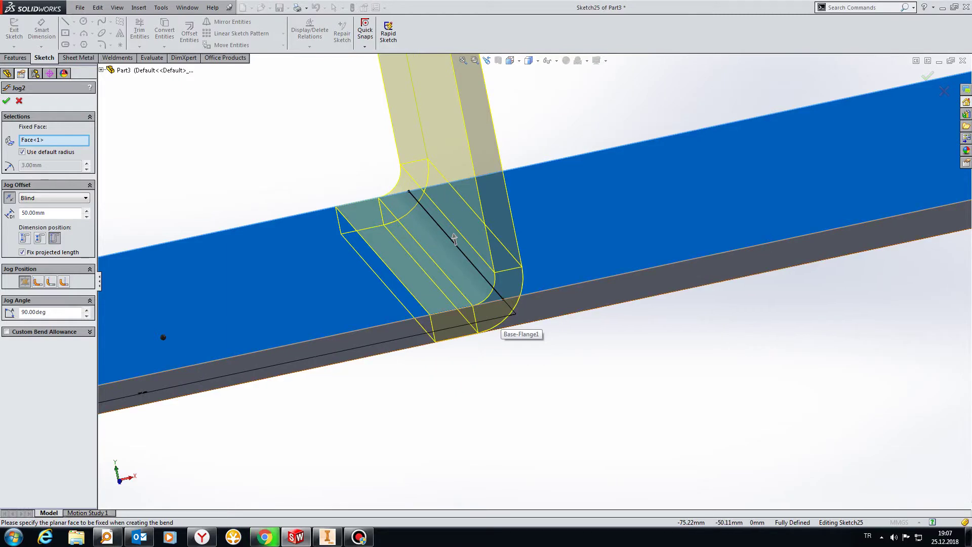
scroll(534, 284, up, 4)
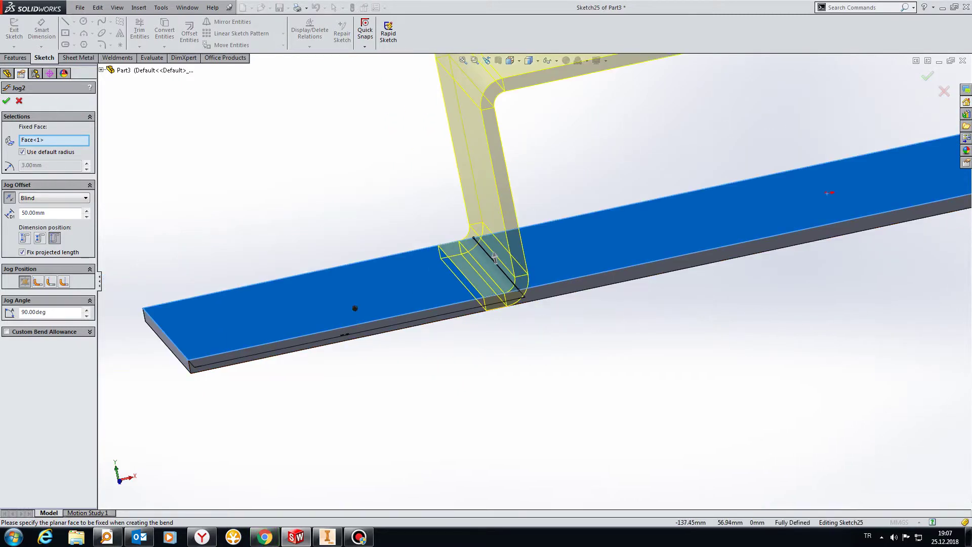
click(37, 282)
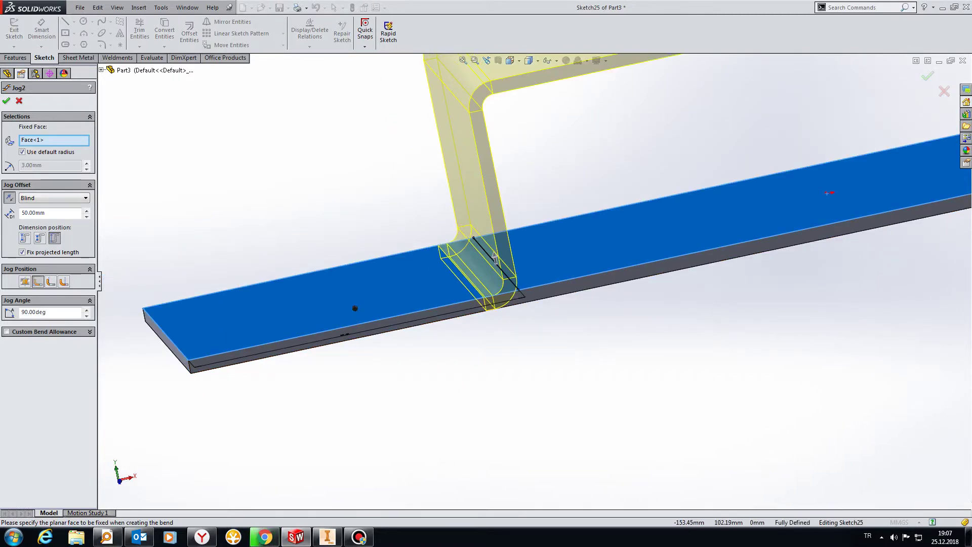
key(Return)
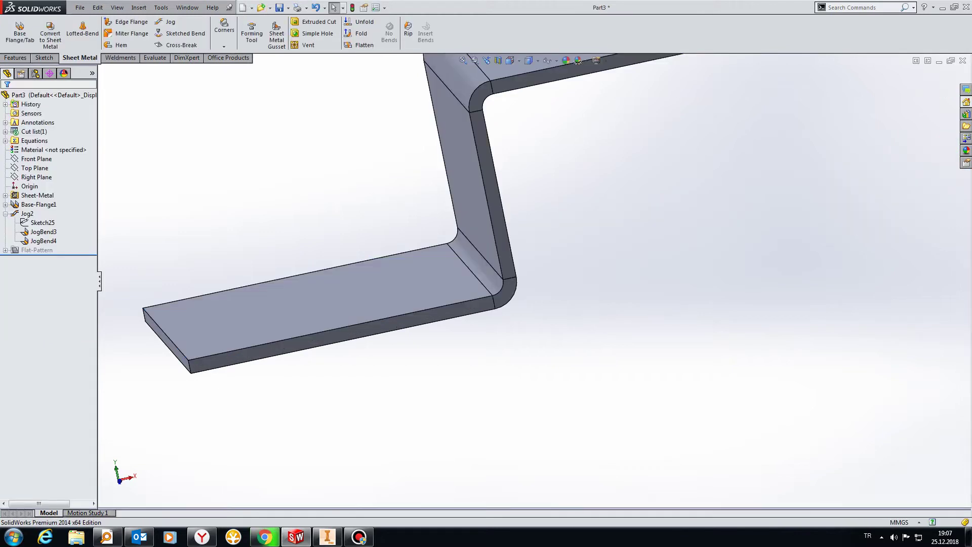
scroll(488, 292, up, 3)
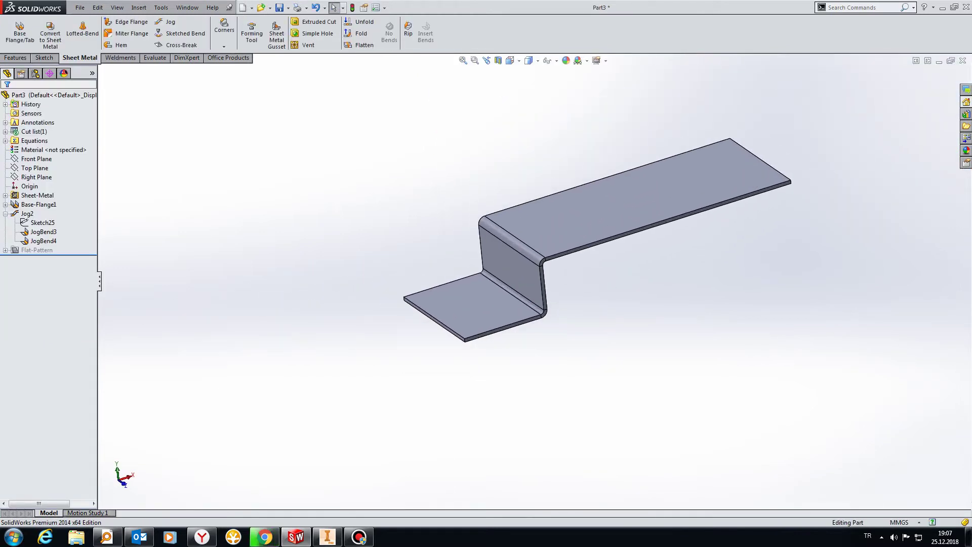
middle_drag(506, 253, 526, 253)
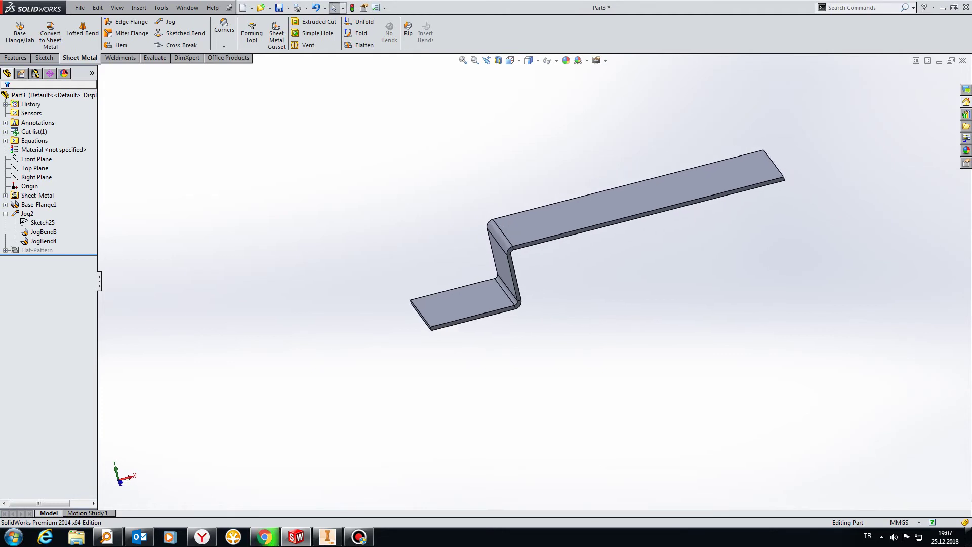